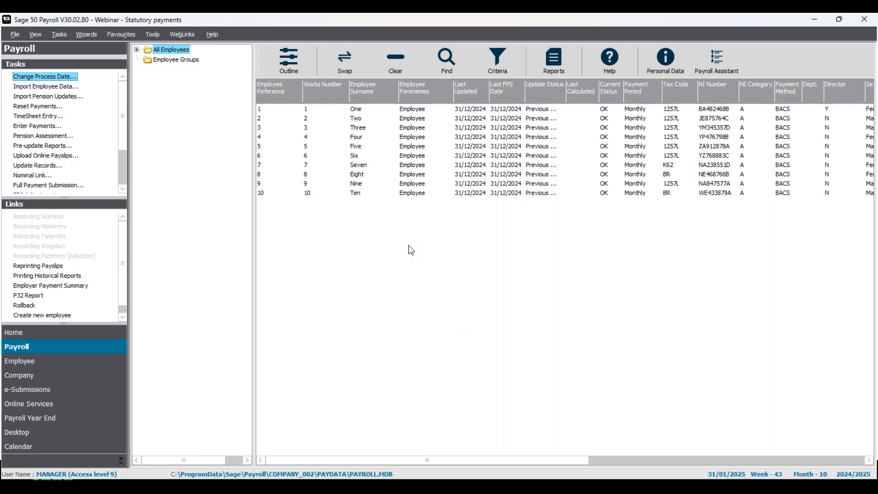
Open the first employee's record and bring up the qualifying days in their Statutory Sick Pay absence settings.
click(410, 112)
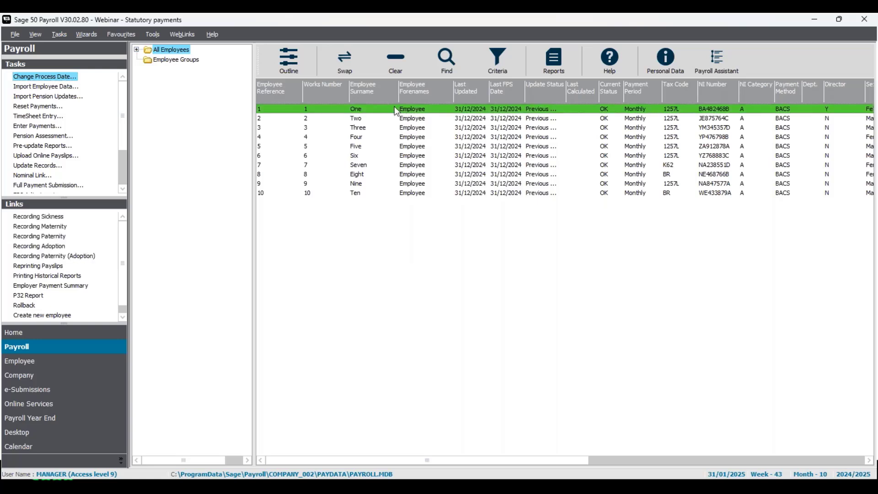
right_click(392, 114)
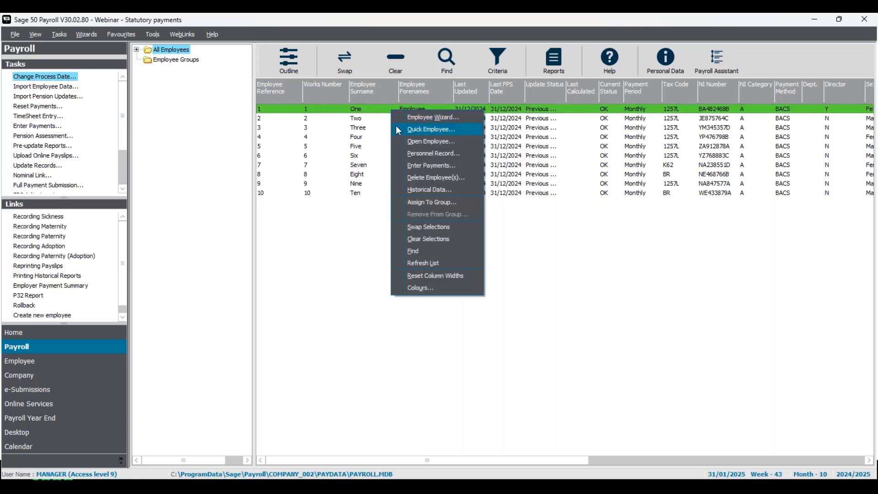
click(398, 145)
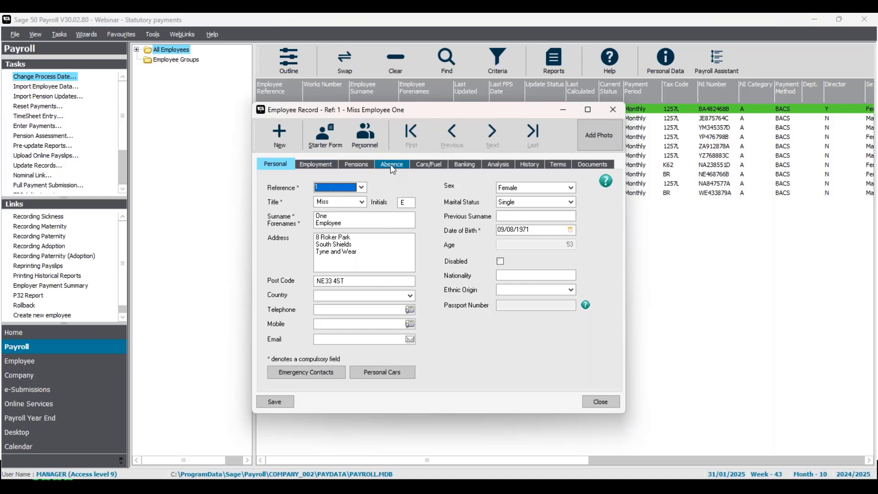
click(393, 167)
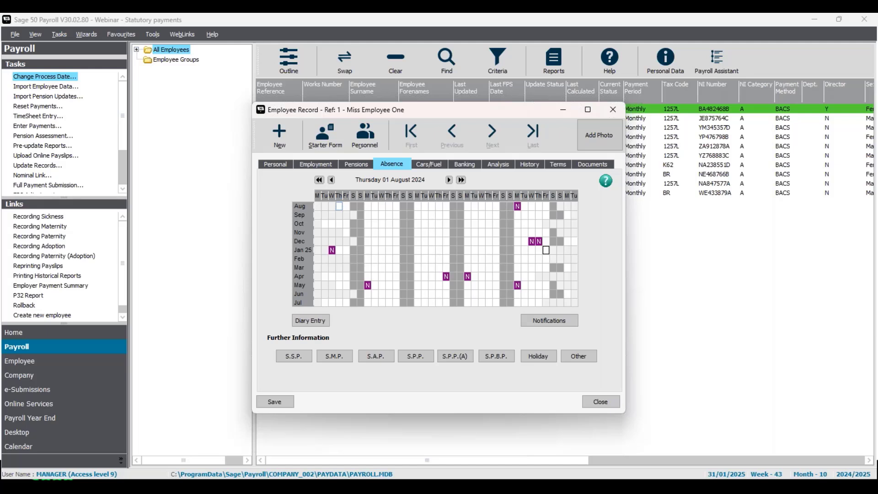
click(296, 360)
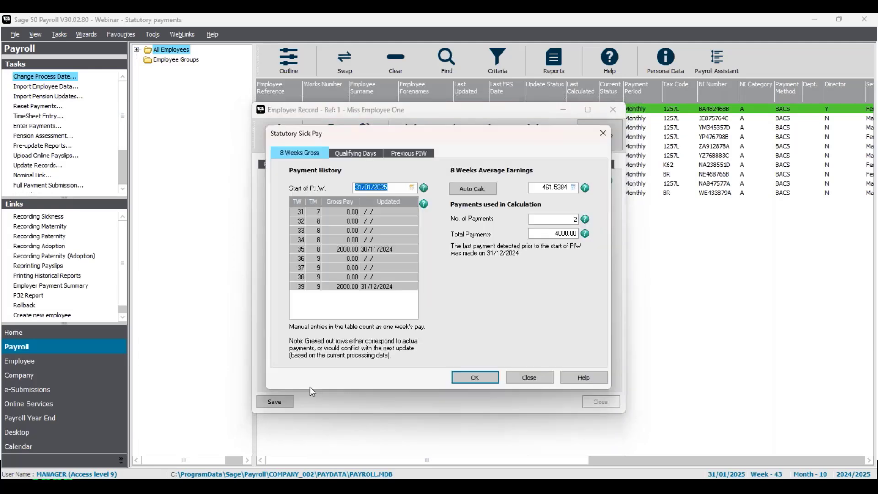
click(362, 155)
Review the working day pattern, its start date and the predefined patterns, leaving the list without choosing one.
click(359, 191)
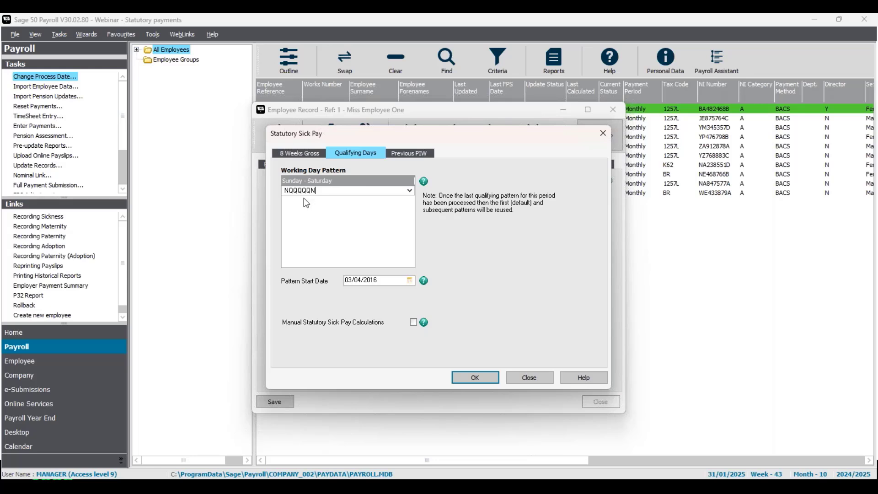
click(289, 188)
click(390, 281)
click(362, 190)
click(410, 191)
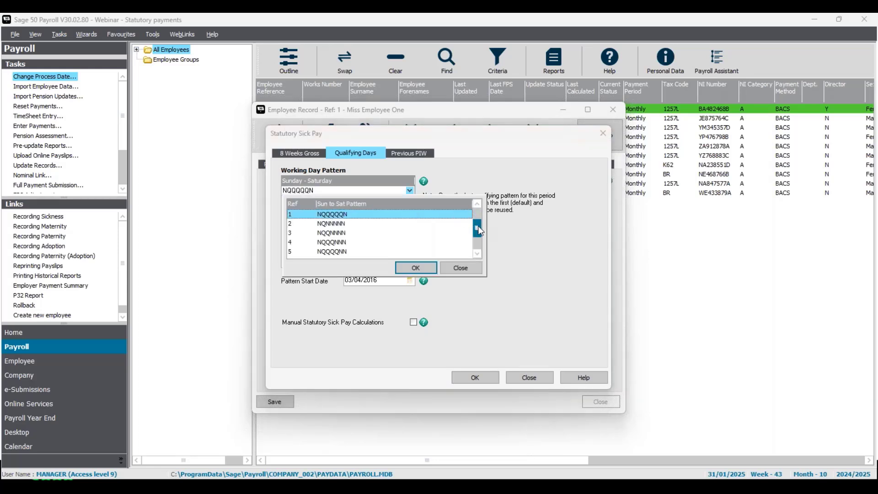
drag(476, 214, 457, 215)
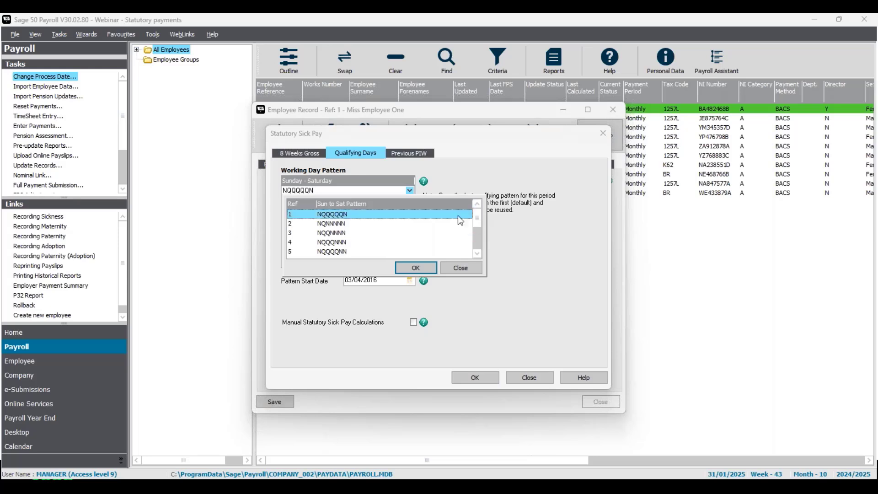
click(341, 252)
drag(477, 227, 478, 232)
click(338, 233)
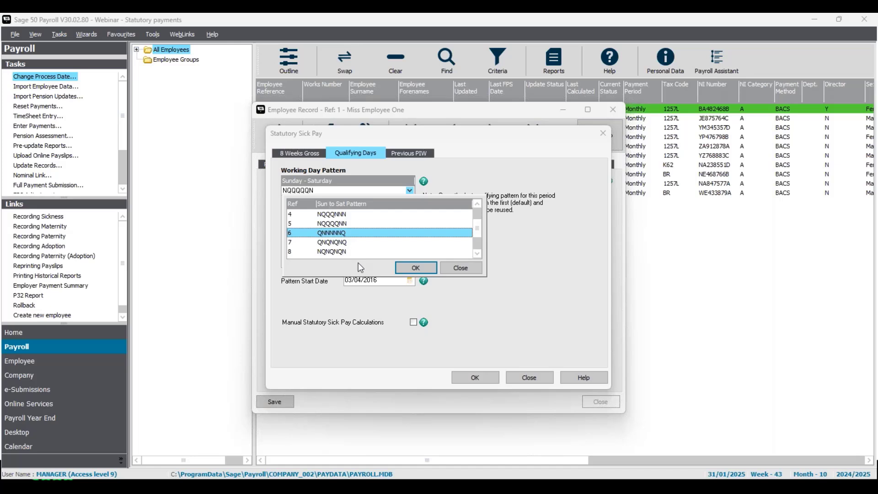
click(461, 268)
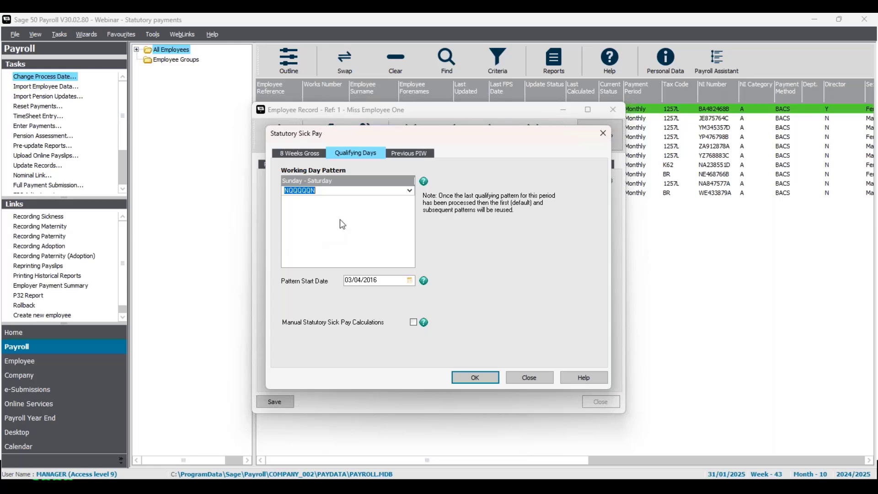
Add the working day patterns NQQNQQN and QQQNNQQ below the existing qualifying day pattern.
click(307, 200)
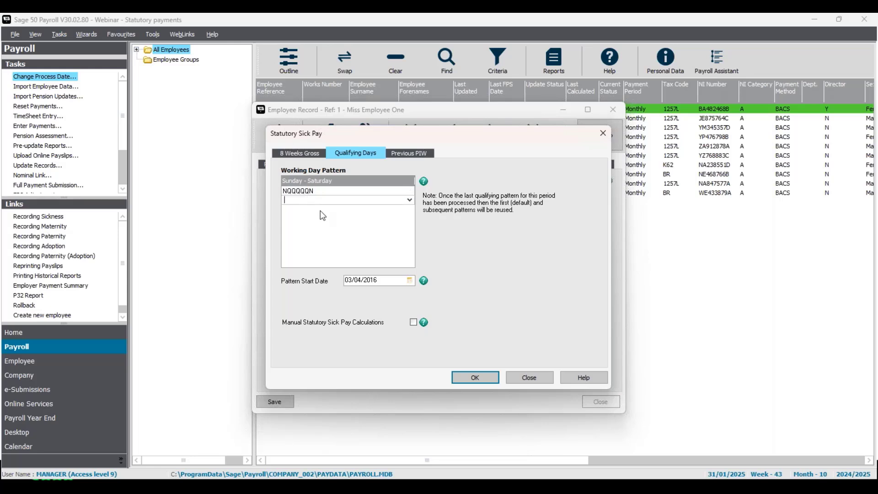
text(NQQNQQN)
click(315, 208)
text(QQQNNQQ)
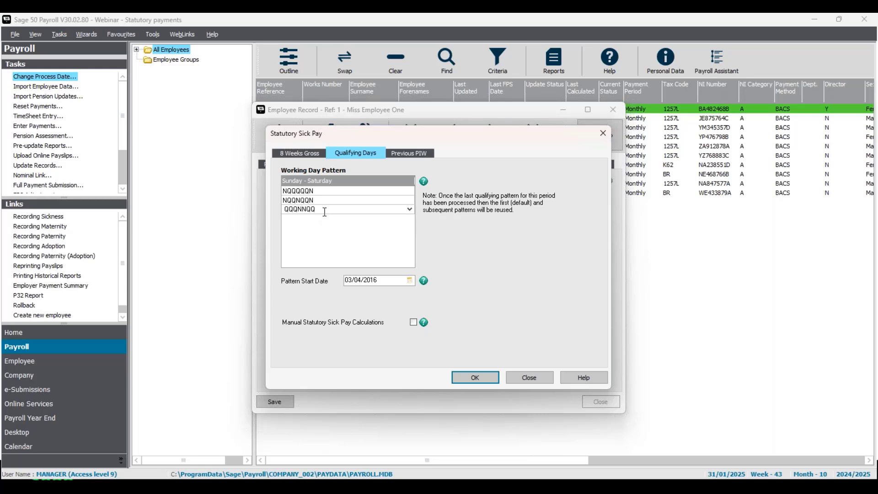
key(Return)
key(Tab)
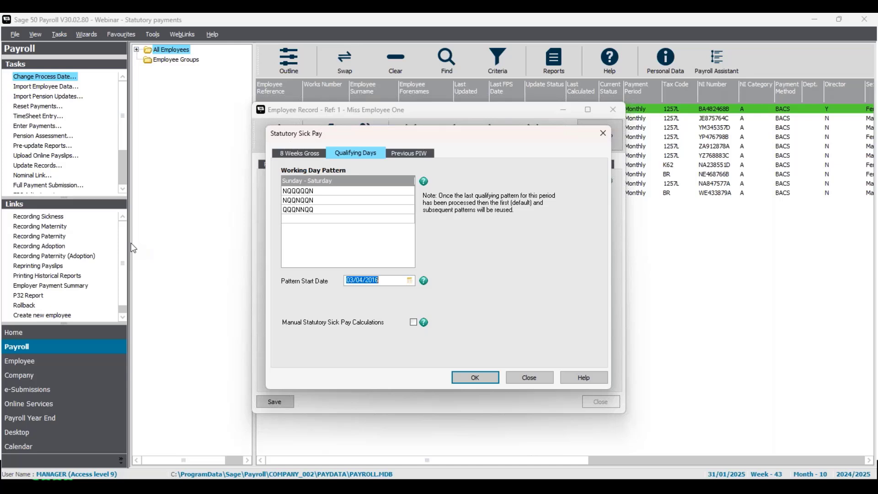
Check the predefined pattern list for the third working day pattern and leave it without choosing one.
click(403, 210)
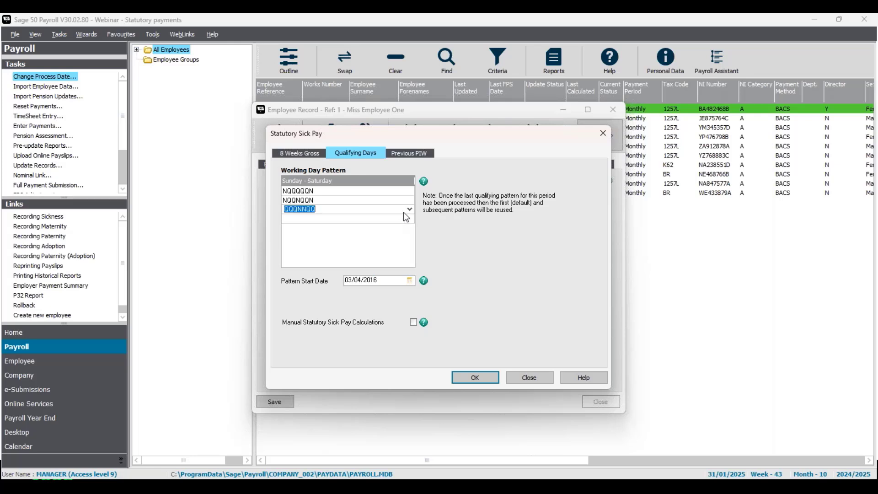
click(409, 209)
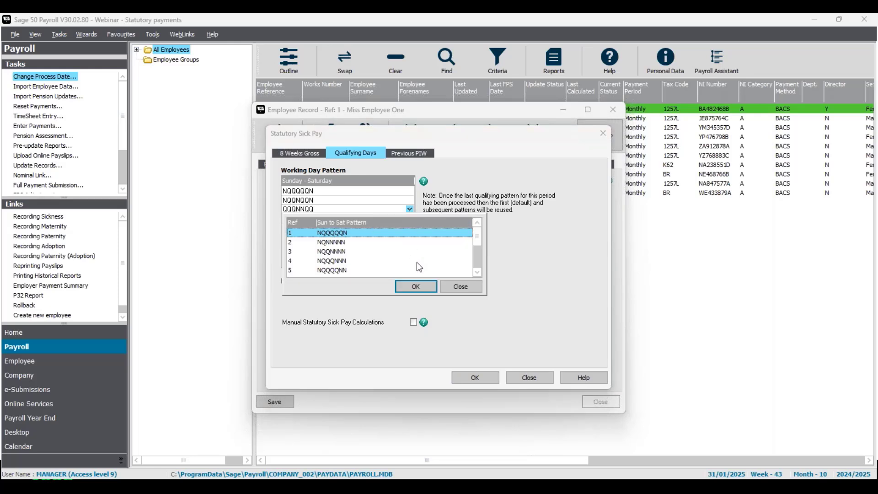
click(460, 286)
click(317, 221)
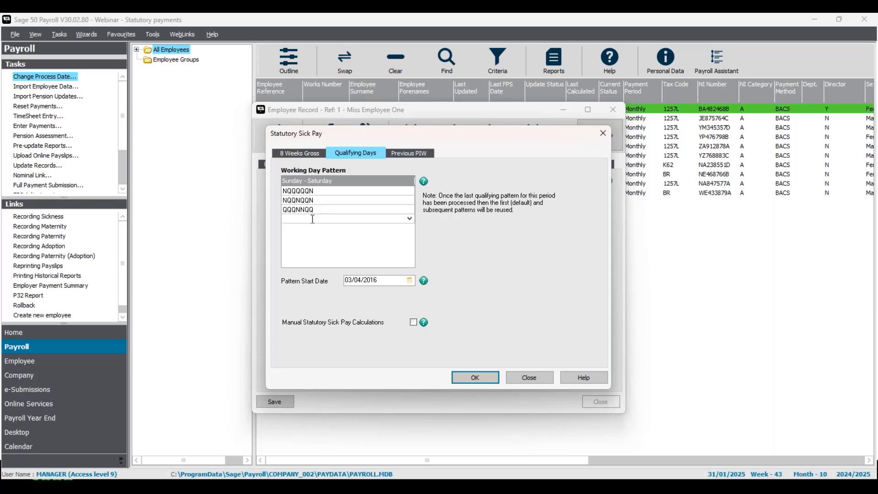
key(Tab)
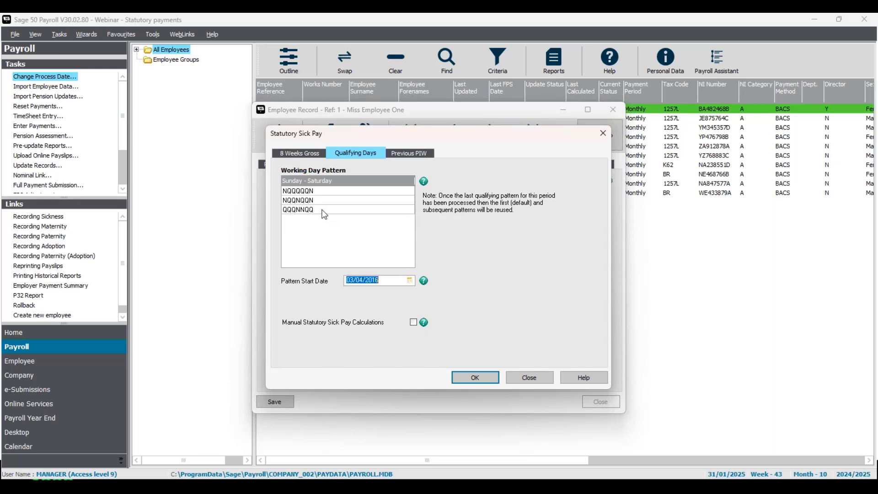
Delete the patterns QQQNNQQ and NQQNQQN, then accept the sick pay settings and agree to save the absence information.
click(322, 210)
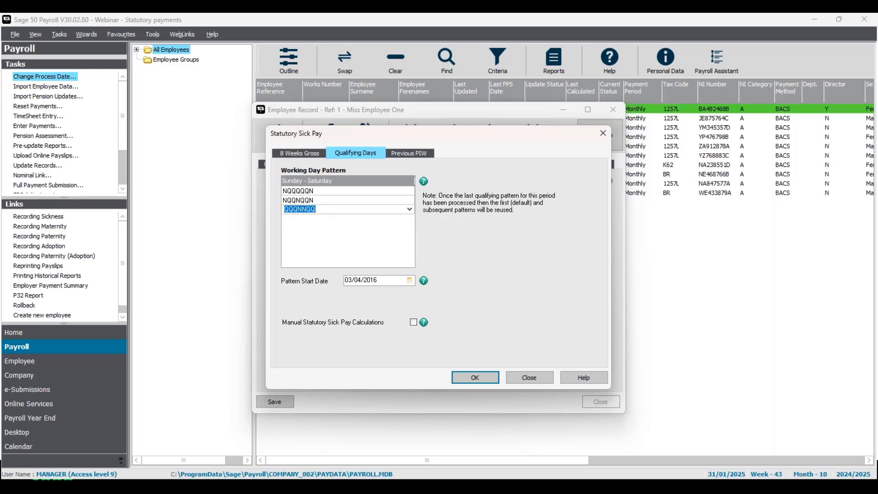
key(Delete)
key(Tab)
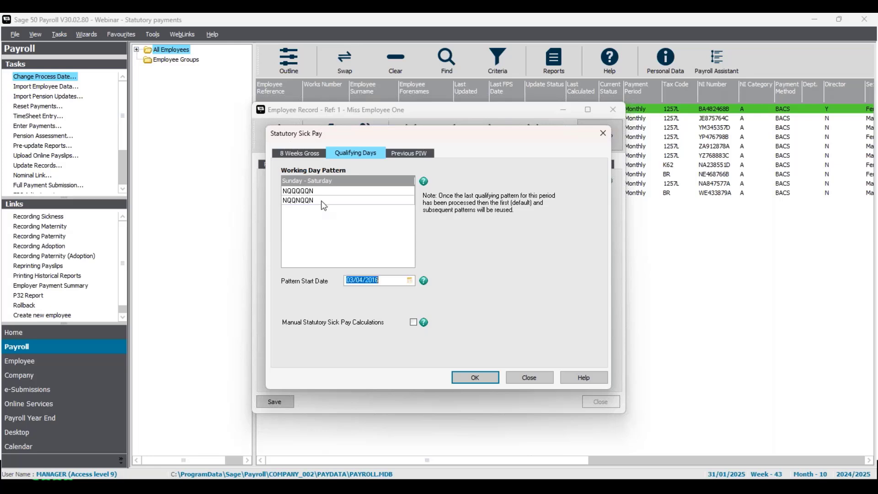
click(322, 202)
key(Delete)
click(474, 386)
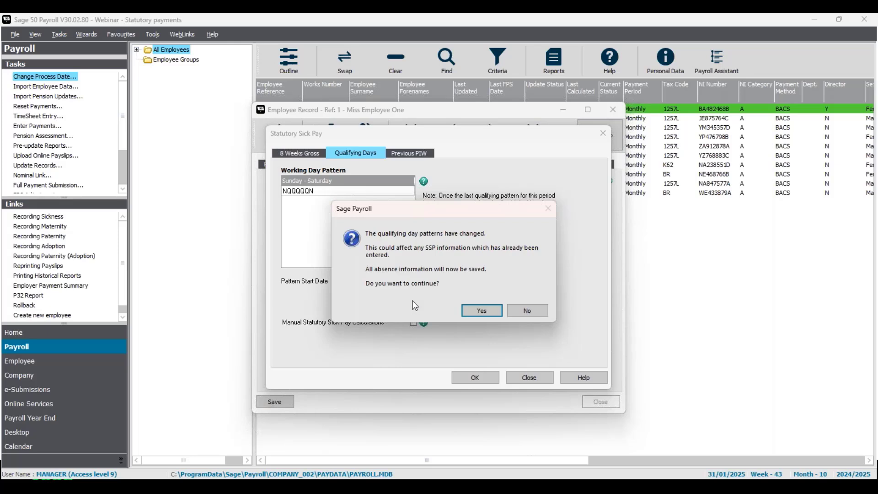
click(486, 313)
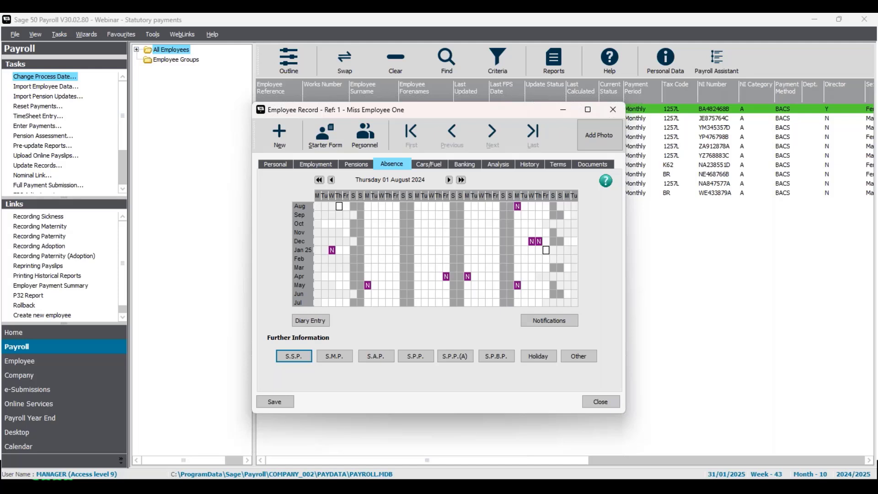
Start a diary entry for an SSP sickness absence and set its start date to 06/01/2025.
click(315, 323)
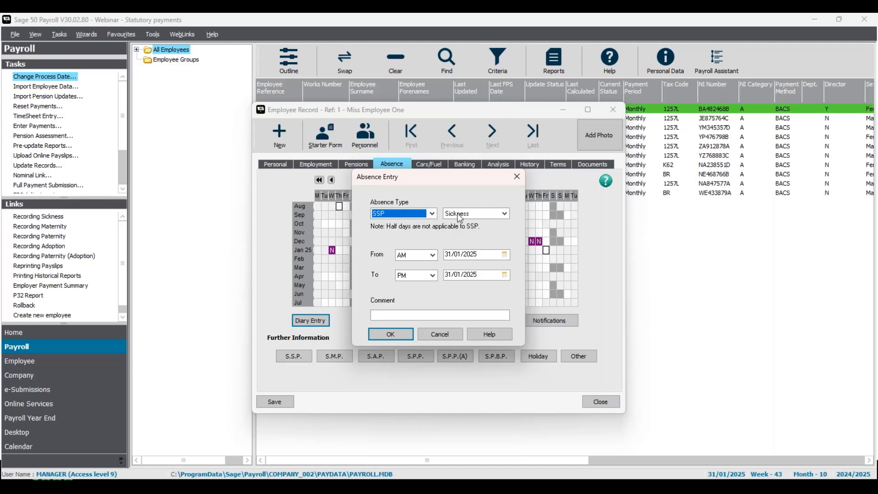
click(505, 256)
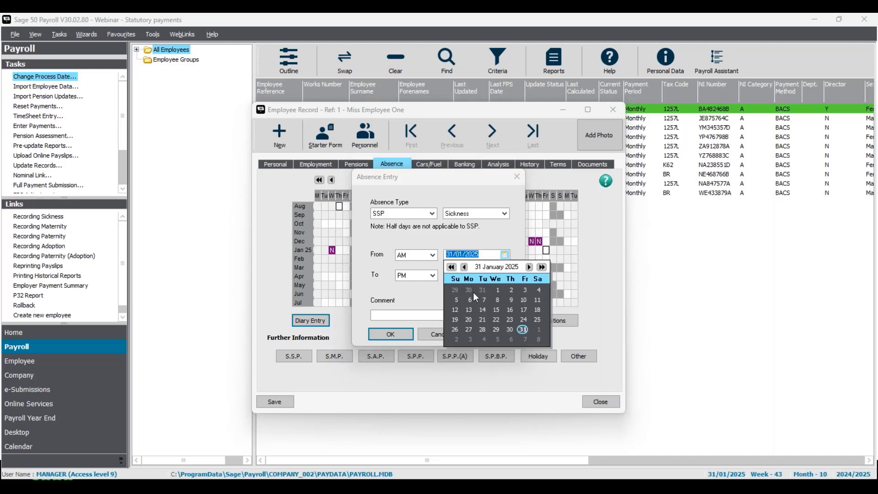
click(529, 267)
click(464, 267)
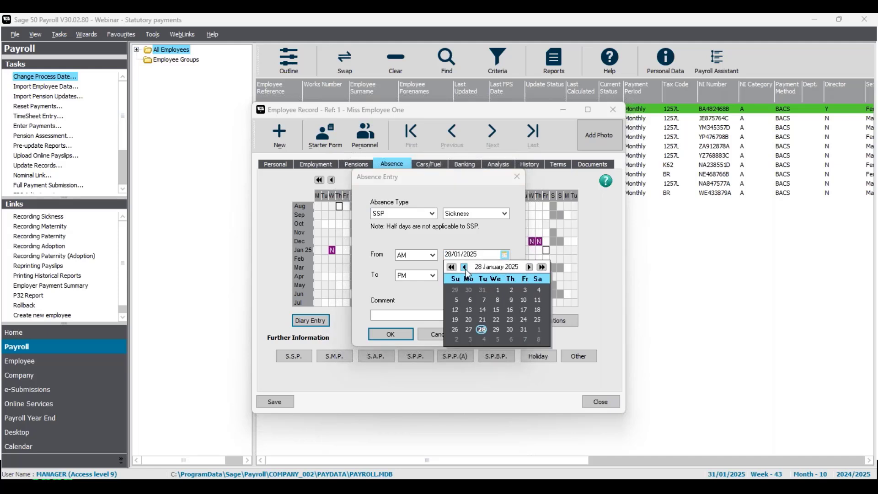
click(466, 301)
click(506, 253)
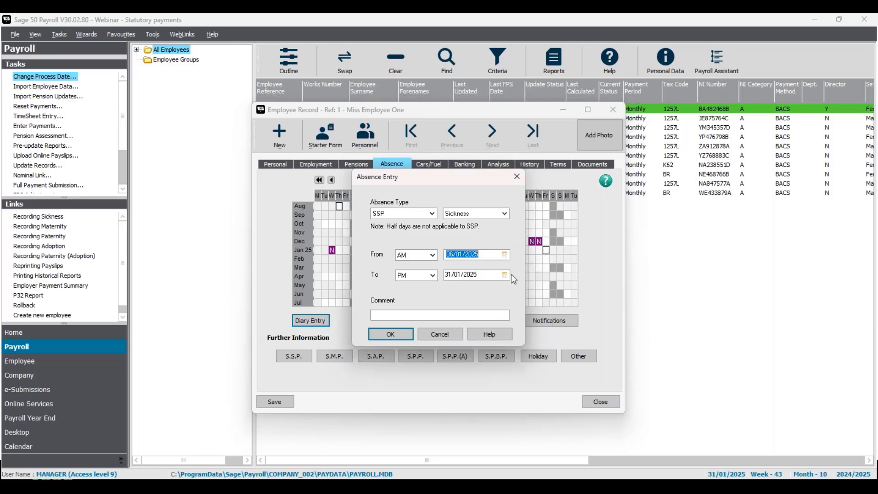
Set the absence's end date to 17/01/2025, add the comment "SICK NOTE RECEIVED" and accept the entry.
click(505, 276)
click(523, 330)
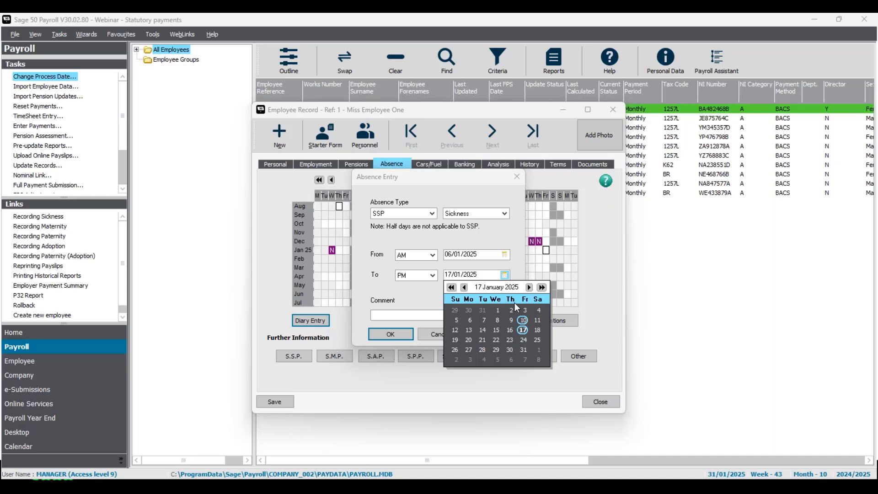
click(509, 239)
click(488, 274)
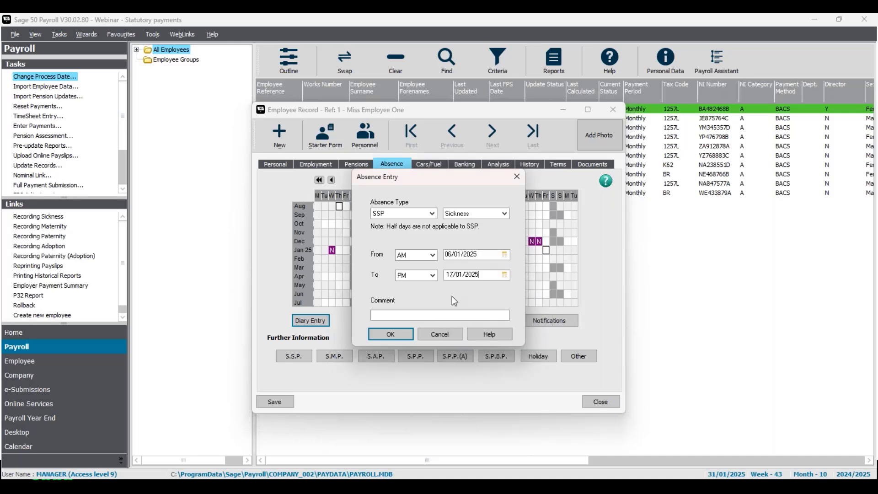
click(402, 317)
text(SICK NOTE RECEIVED)
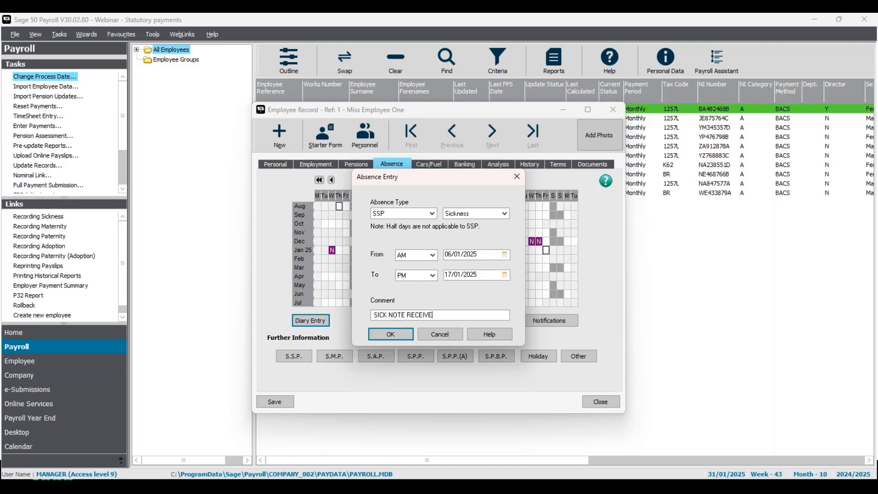
click(394, 334)
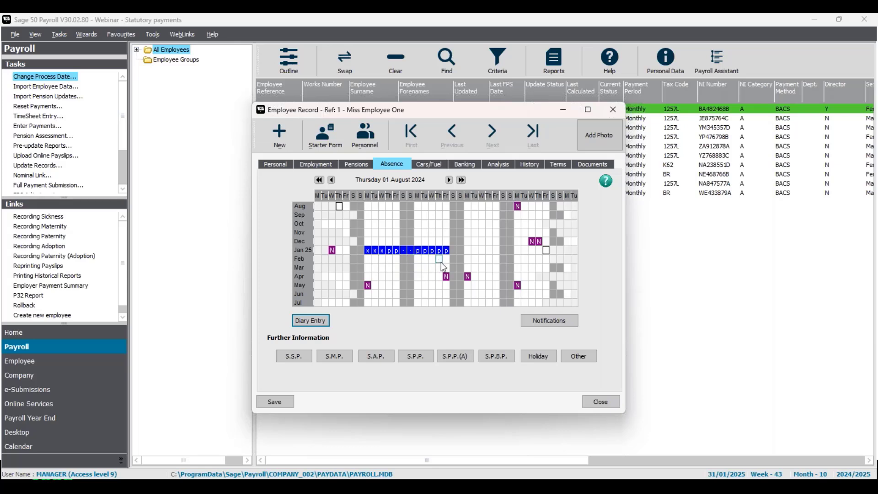
drag(441, 267, 431, 269)
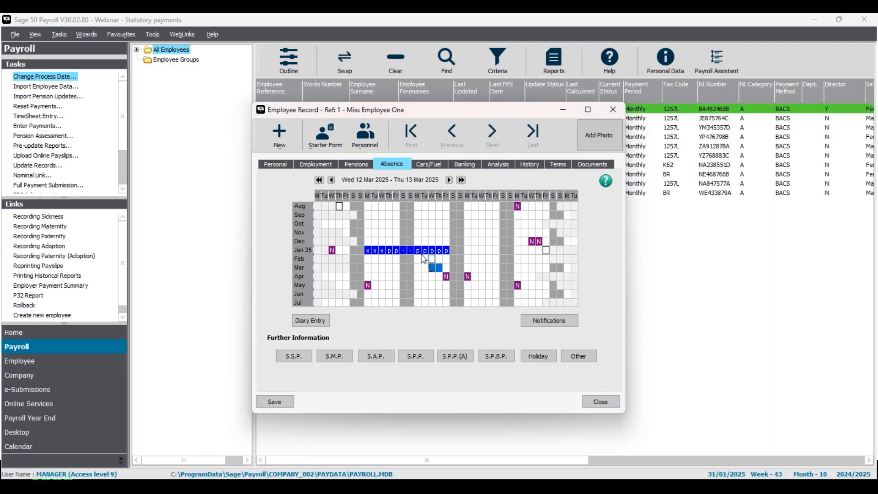
drag(367, 259, 385, 263)
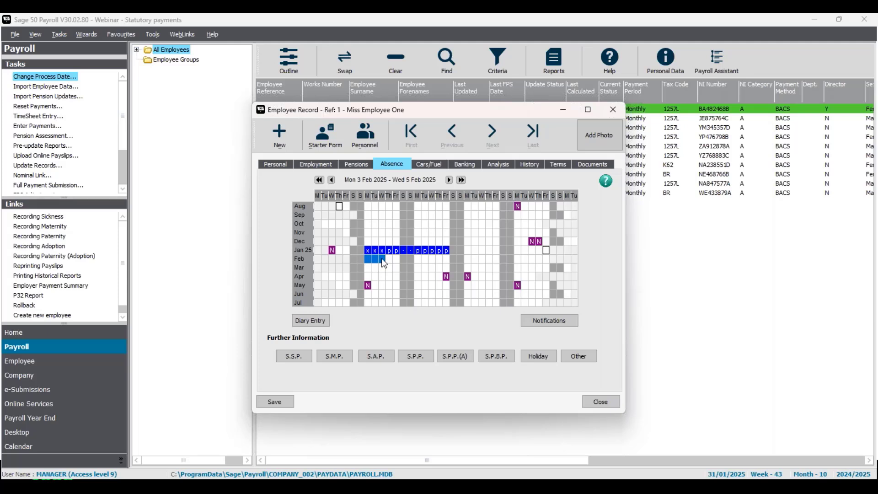
drag(389, 259, 411, 260)
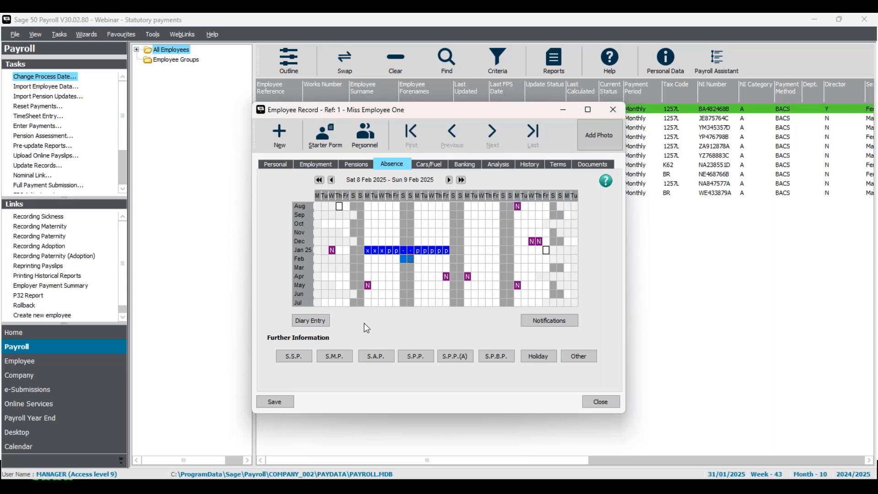
Clear the sickness absence from 6 to 17 January 2025 in the employee's absence calendar by setting those days to None.
click(369, 250)
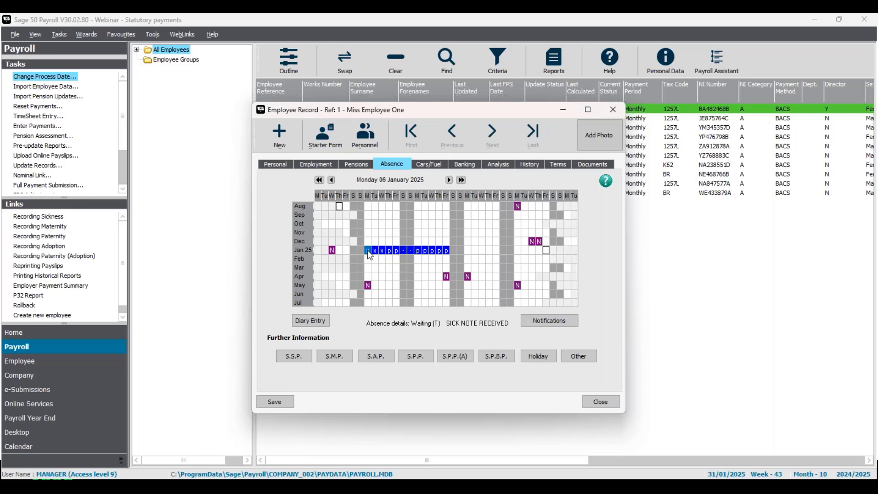
drag(367, 250, 446, 252)
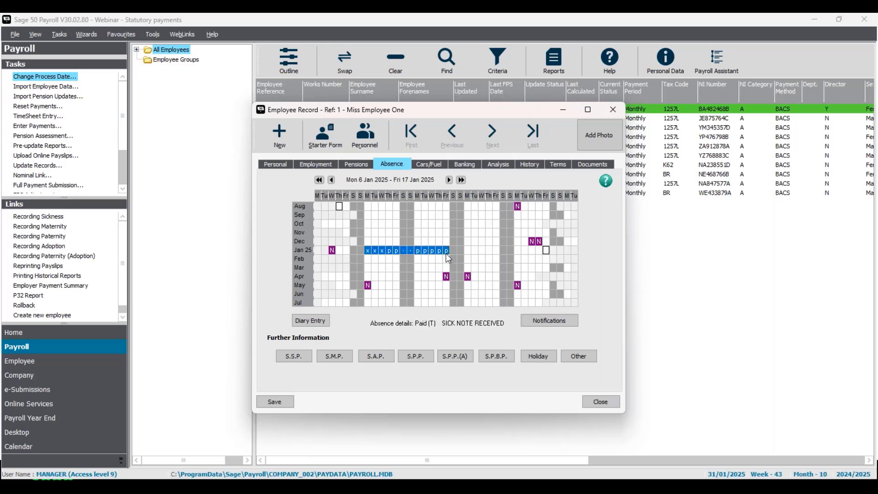
right_click(446, 251)
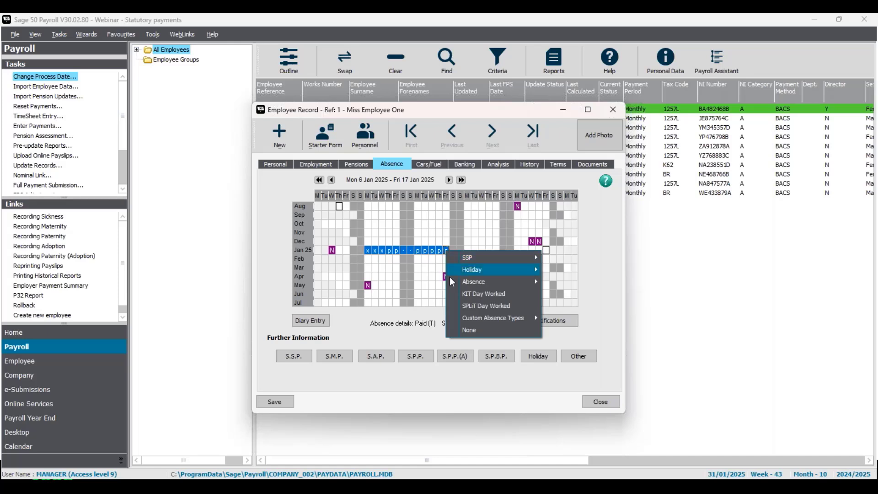
click(470, 330)
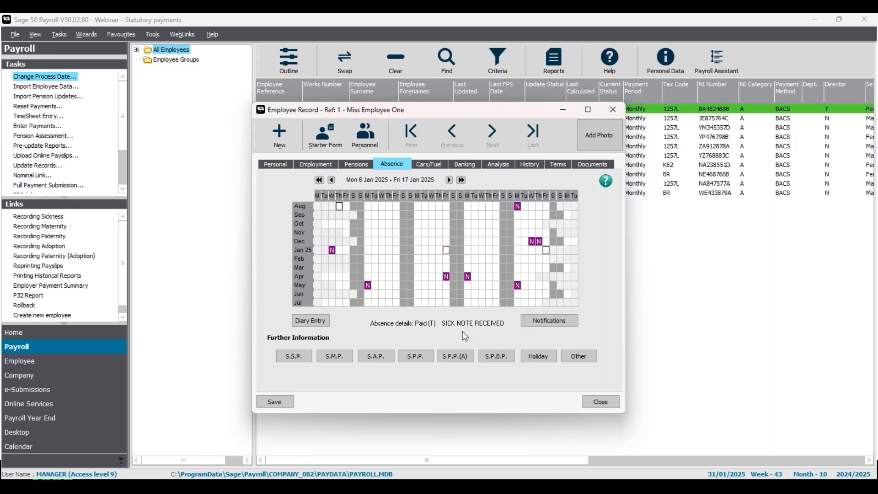
Mark 6 to 17 January 2025 as SSP due to sickness with the comment "sick note received", then save and close the employee record.
click(368, 252)
shift+click(447, 251)
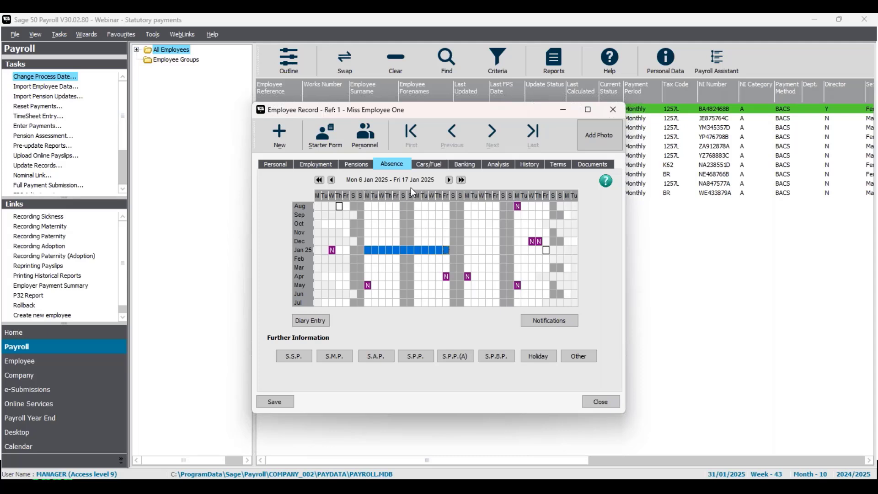
right_click(446, 251)
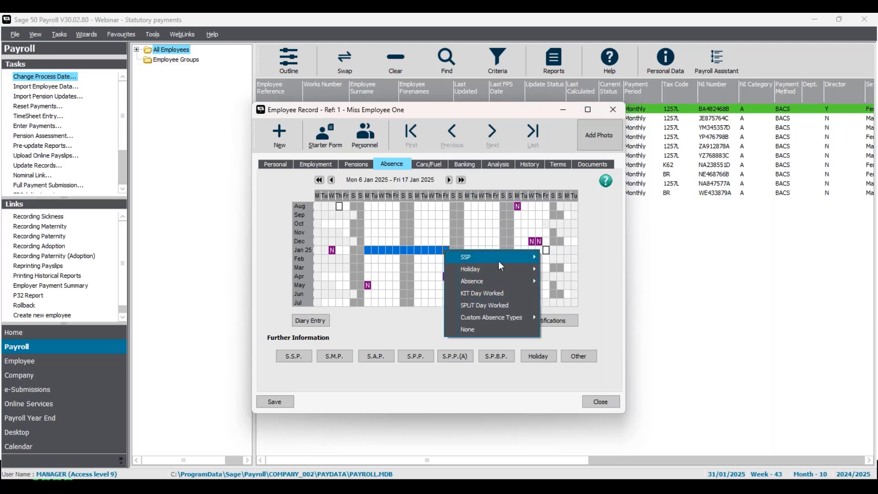
mouse_move(521, 260)
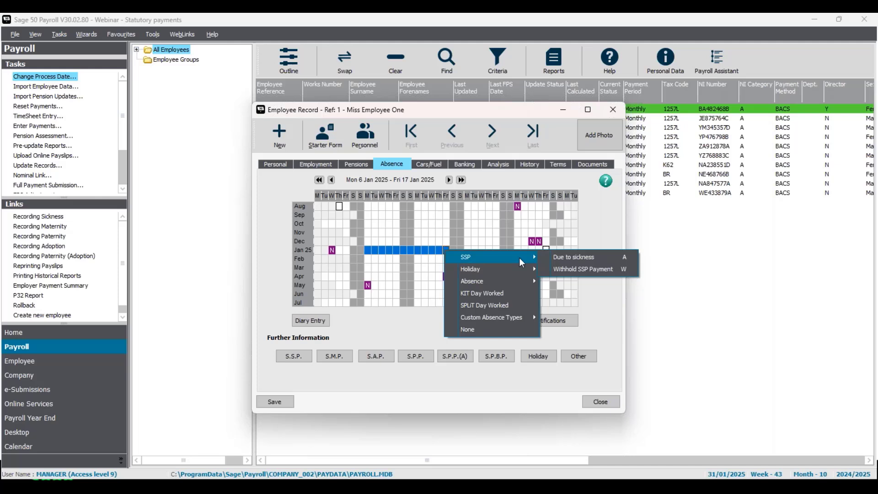
click(547, 259)
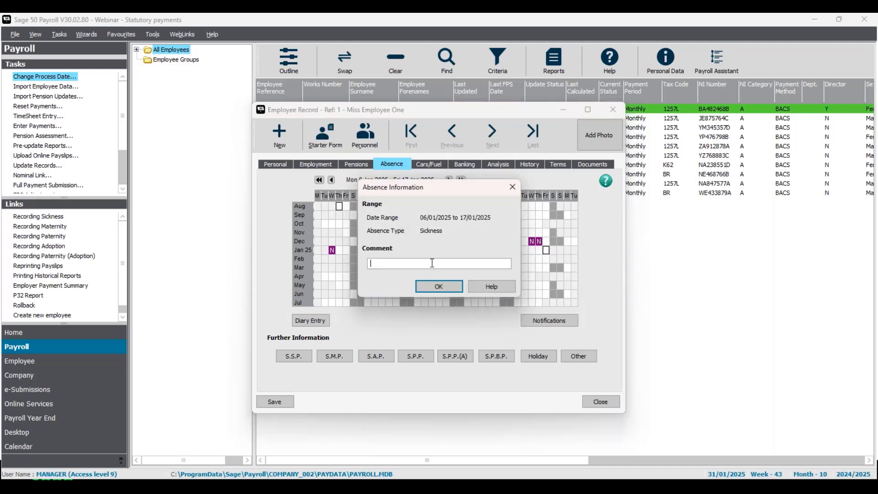
text(sick note received)
key(Return)
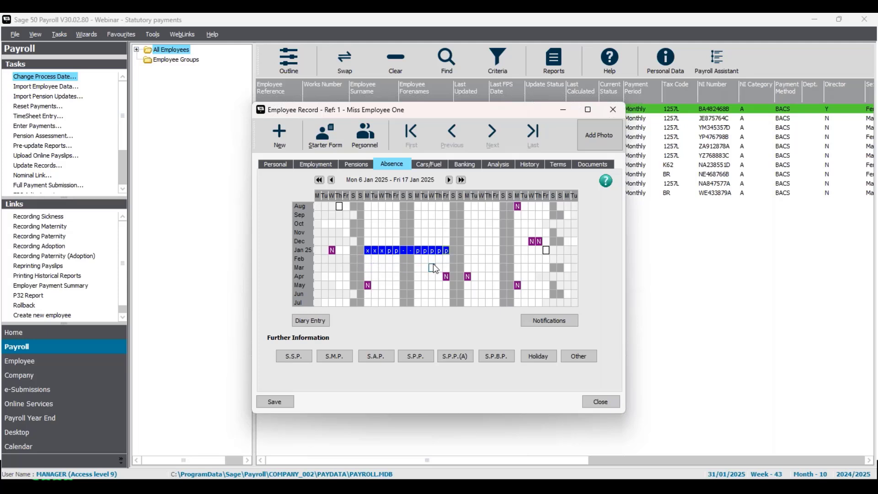
click(288, 401)
click(598, 407)
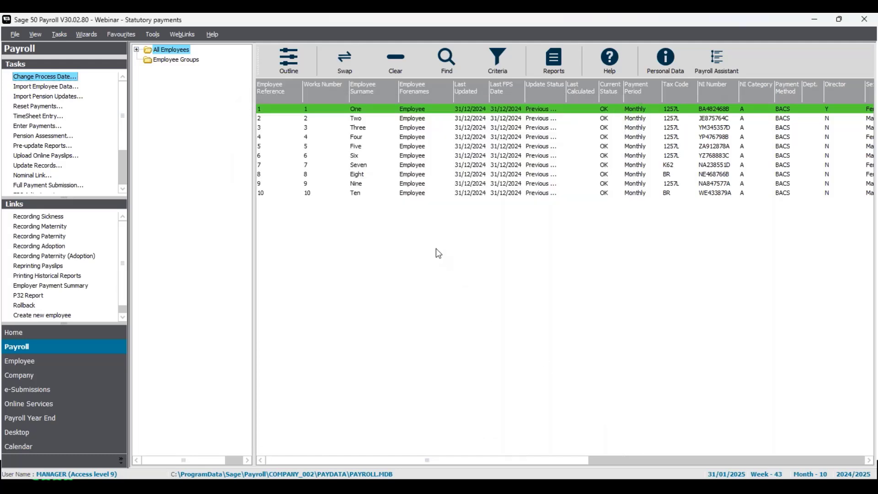
Select only the third employee in the list and open the sickness recording form for that employee.
click(410, 109)
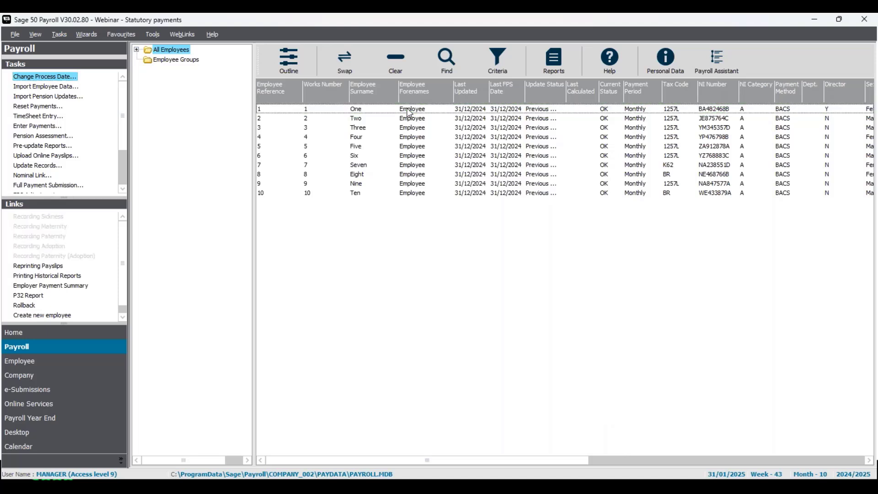
click(396, 131)
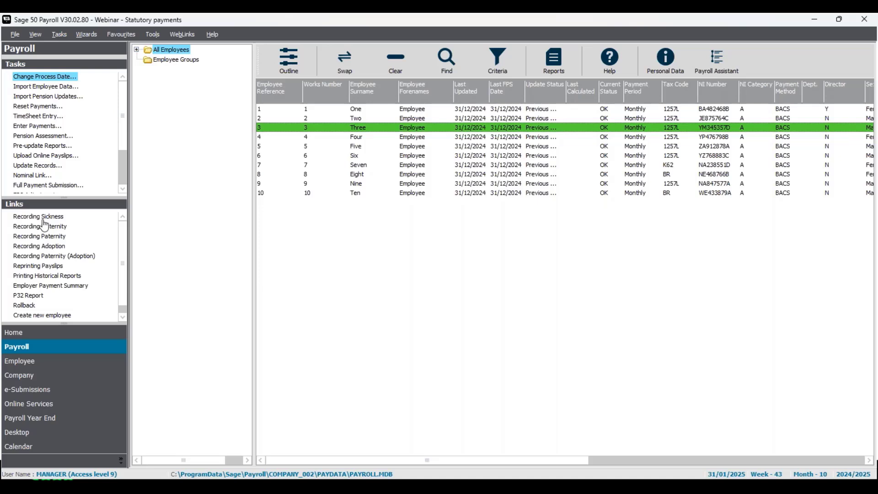
click(51, 366)
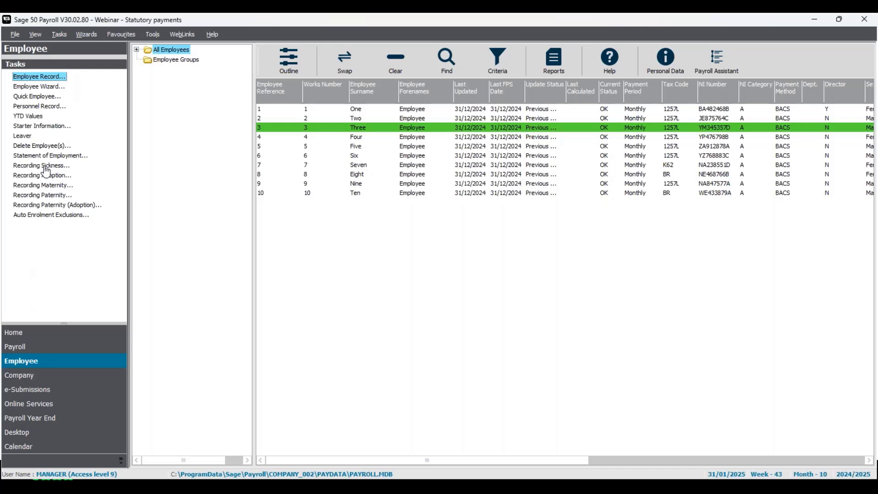
click(45, 166)
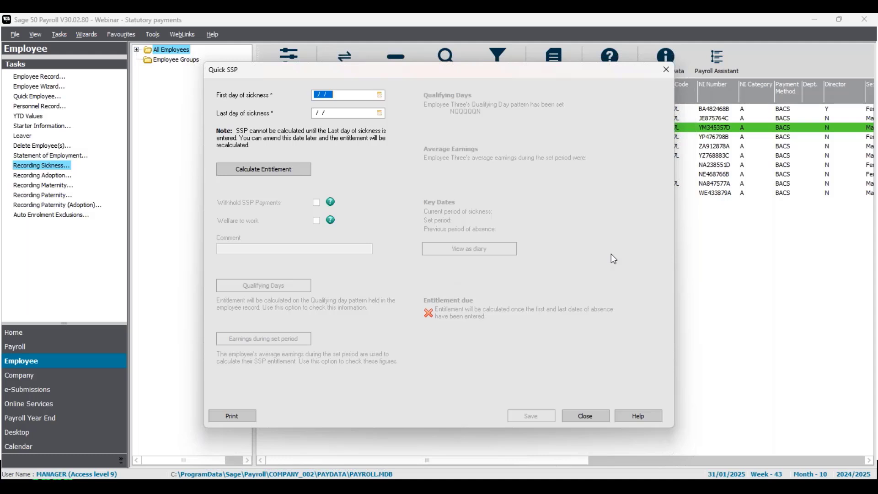
Set the first day of sickness to 13/01/2025 and the last day to 22/01/2025, then calculate the SSP entitlement.
click(380, 95)
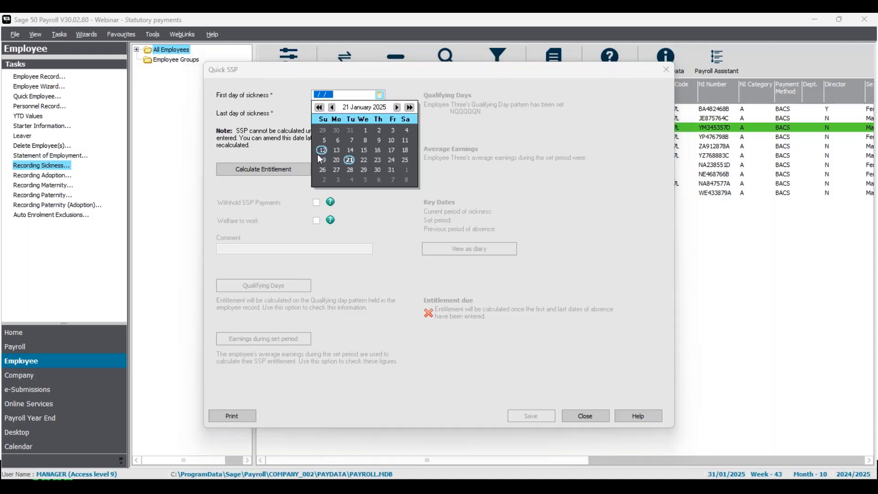
click(336, 150)
click(380, 114)
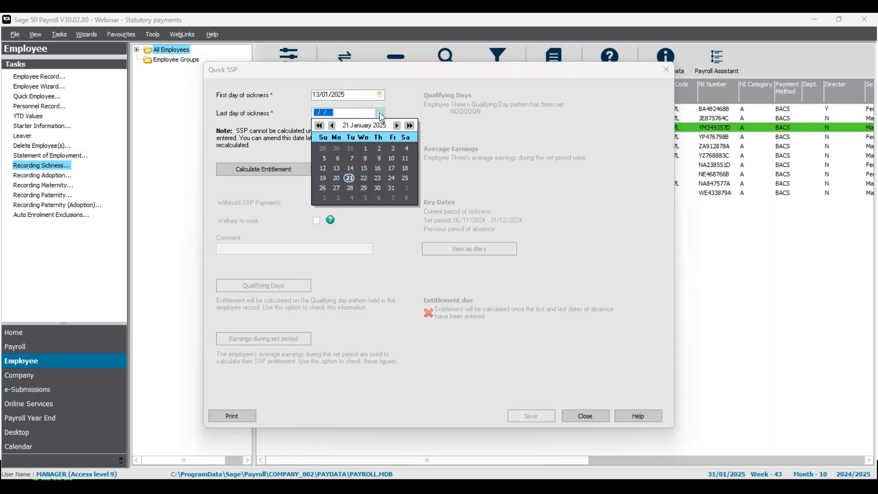
click(364, 179)
click(367, 216)
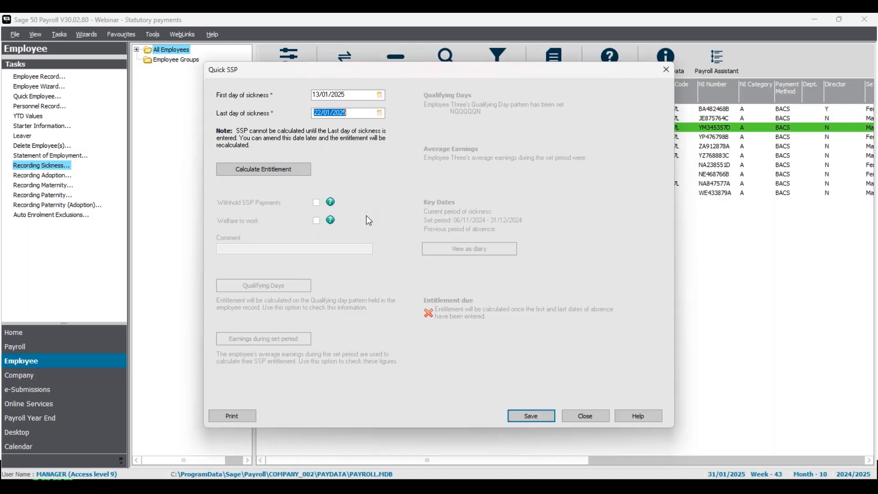
click(266, 168)
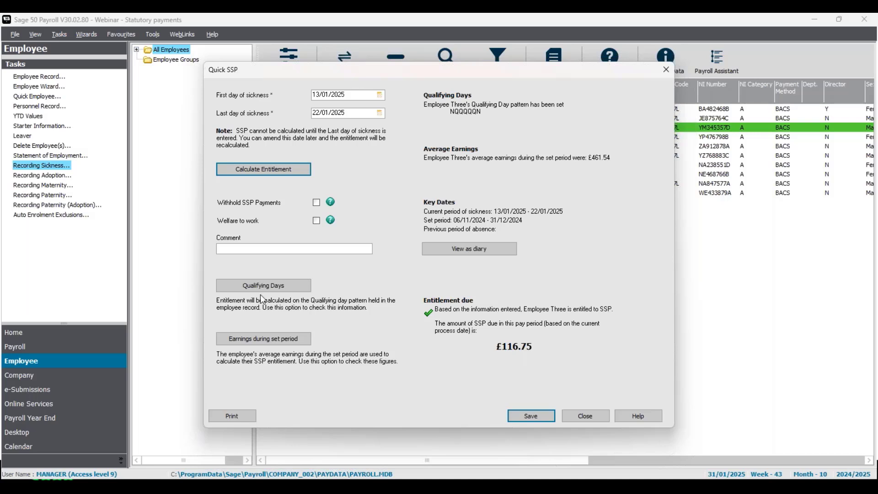
Check the qualifying day pattern and the earnings during the set period, then save the sickness and close the form.
click(272, 292)
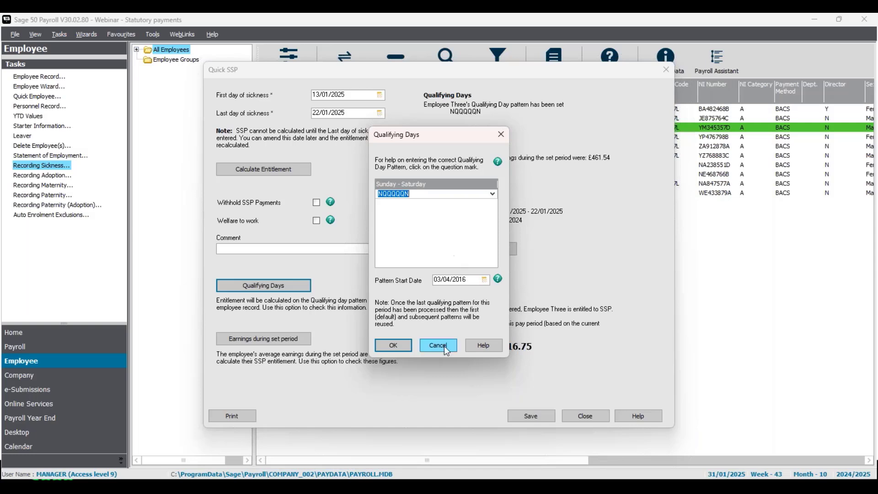
click(405, 349)
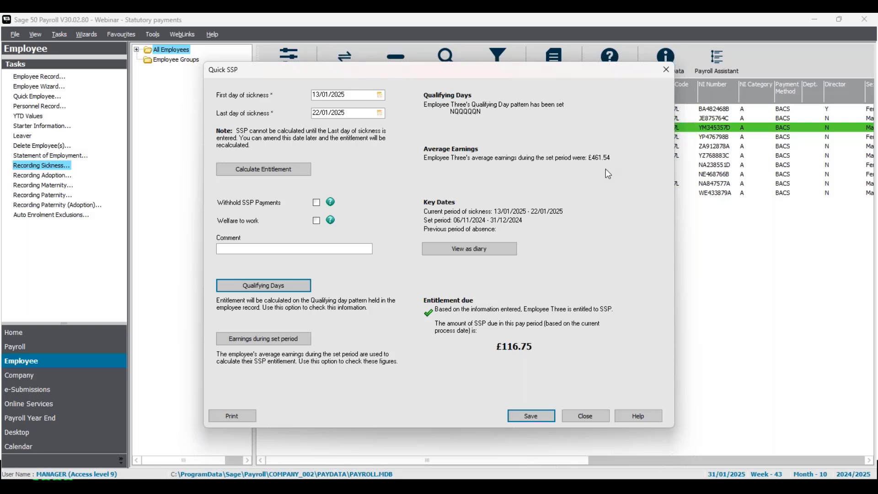
click(262, 344)
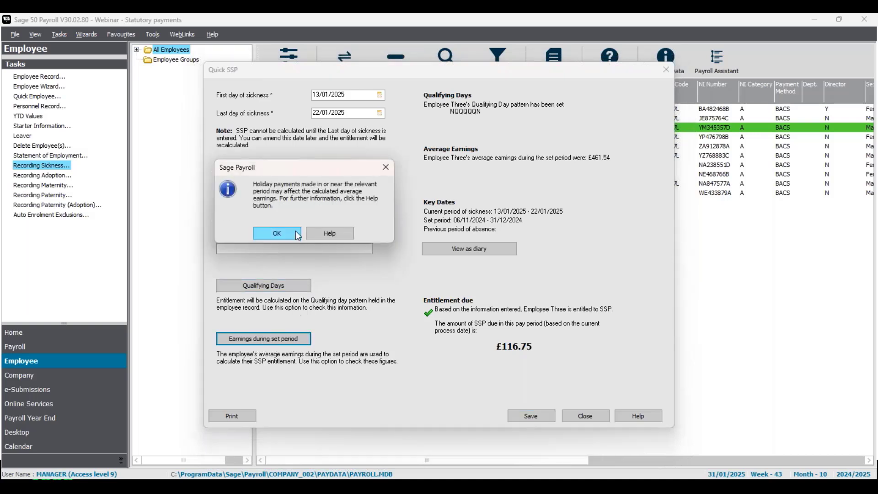
click(297, 234)
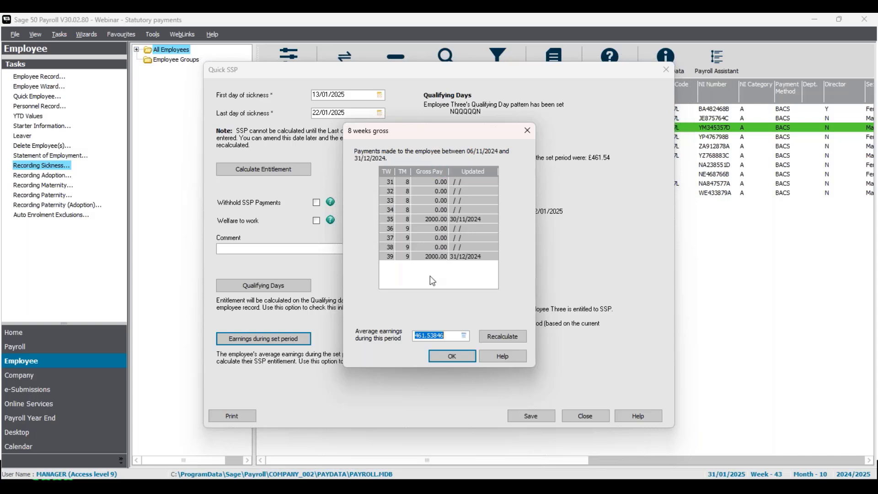
click(445, 334)
click(451, 356)
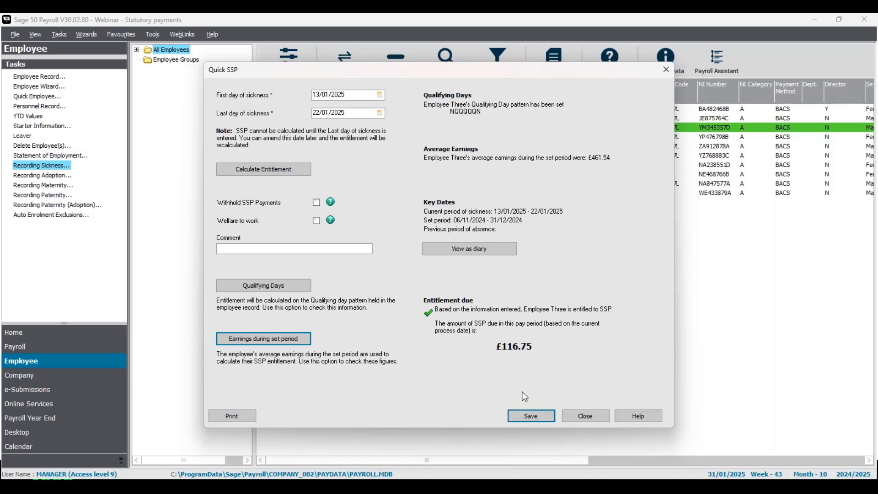
click(585, 417)
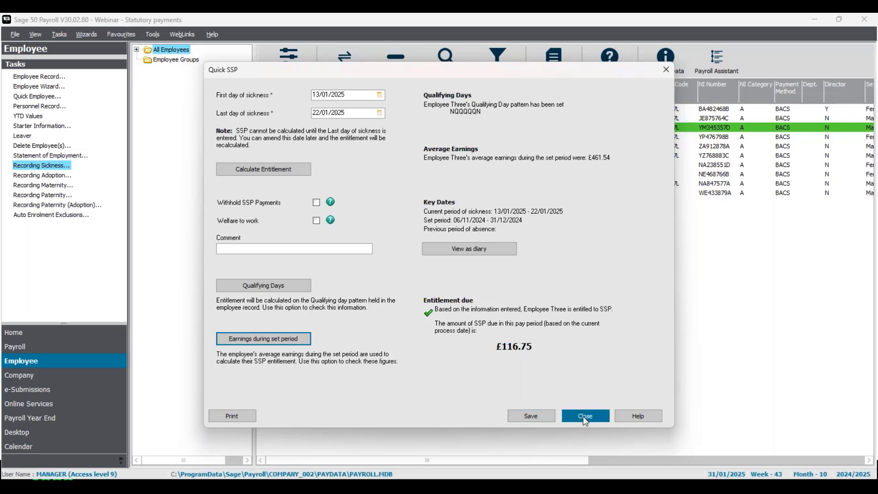
Open the third employee's record to check the sickness in the absence calendar, then close the record.
right_click(406, 130)
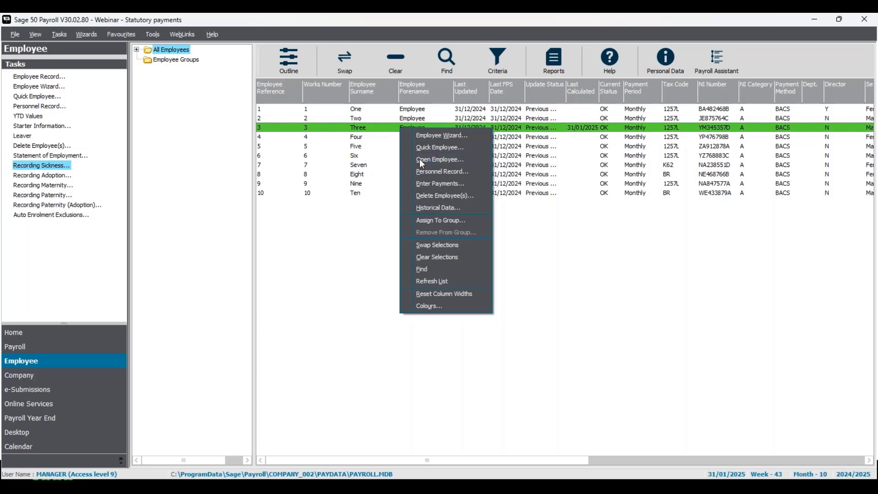
click(422, 161)
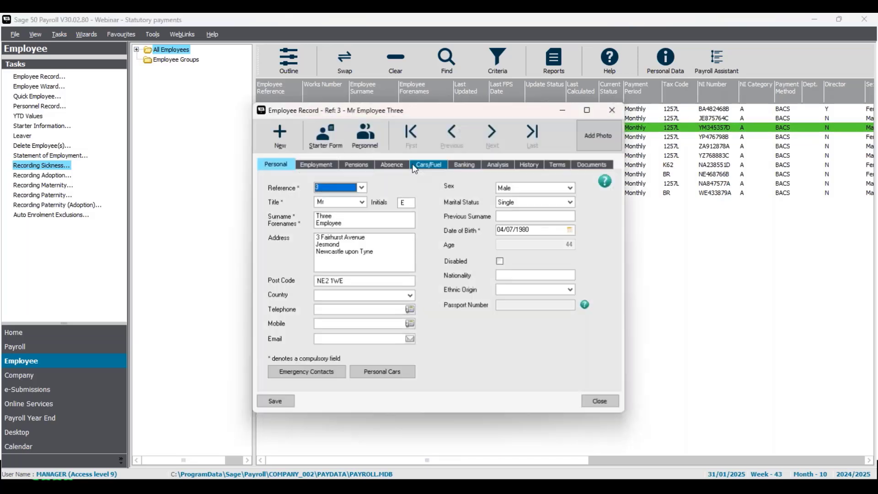
click(391, 165)
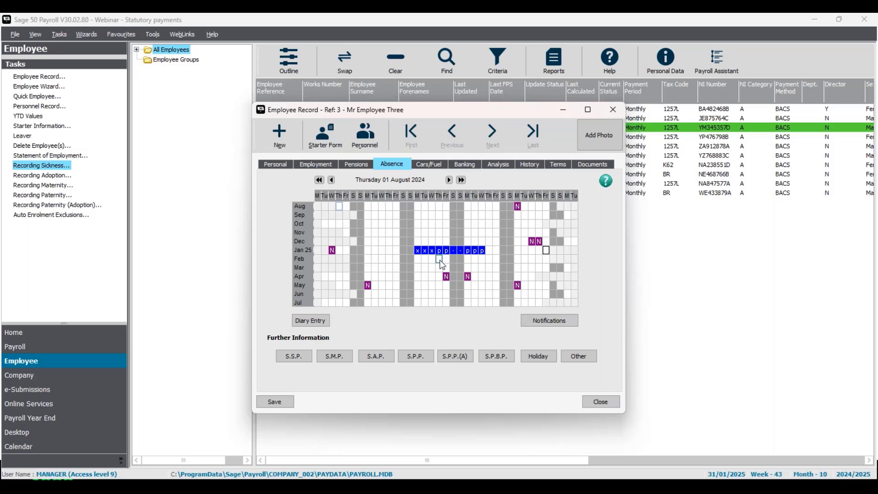
click(599, 403)
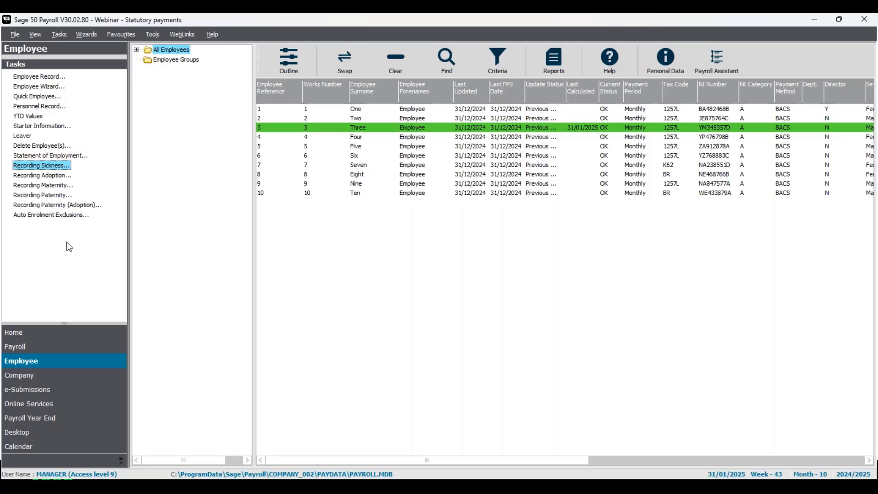
Add the first employee to the selection and start entering payments, declining the check for legislation updates.
ctrl+click(418, 112)
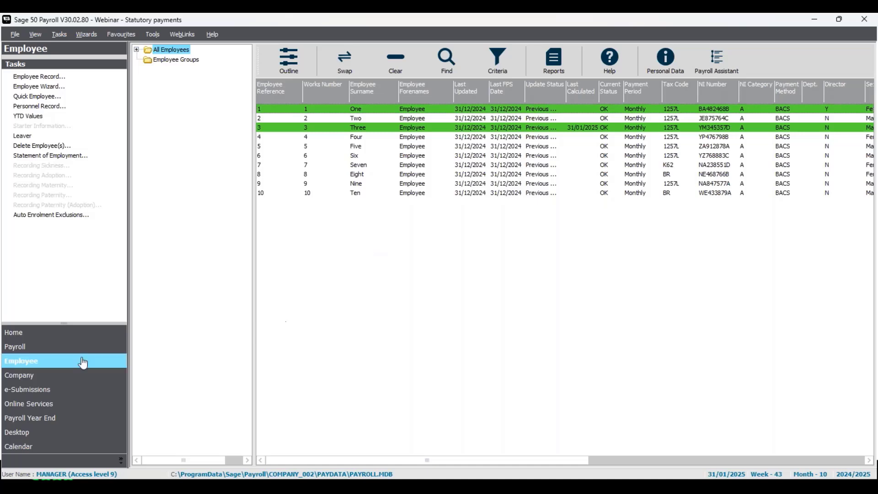
click(66, 350)
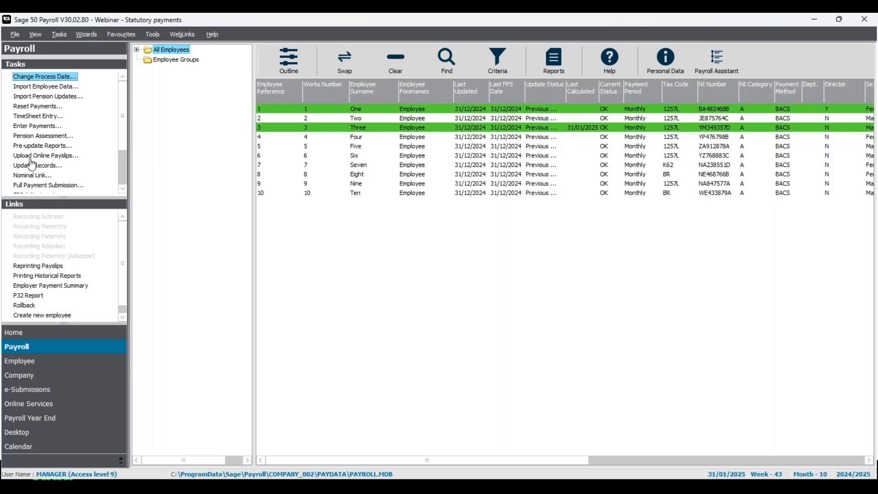
click(37, 127)
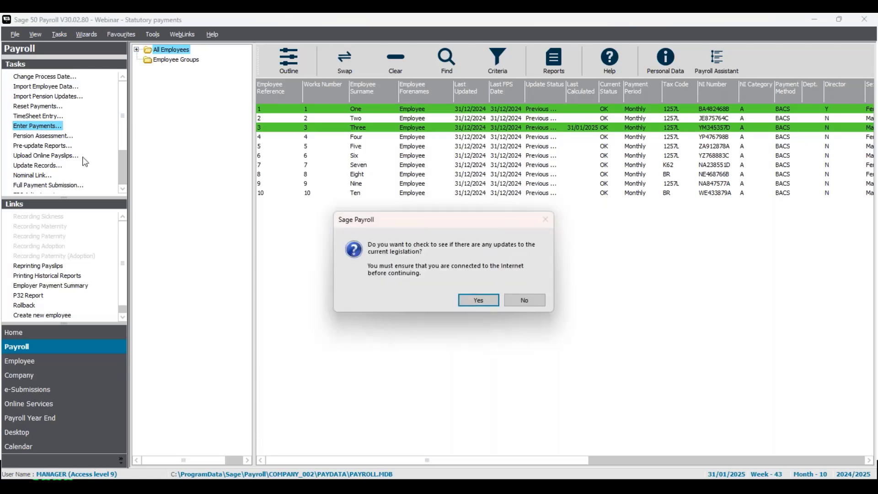
click(511, 304)
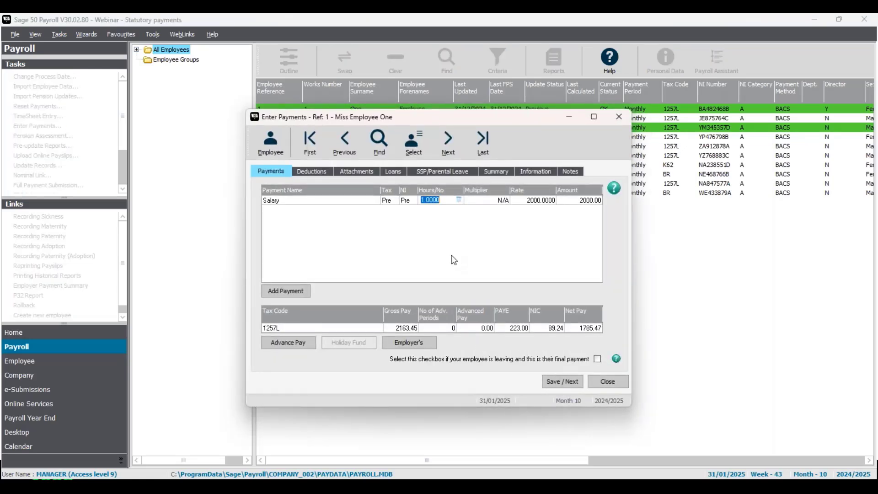
Examine the first employee's SSP payable amount and weeks and the January and February 2025 calendar days in the payment entry.
click(439, 174)
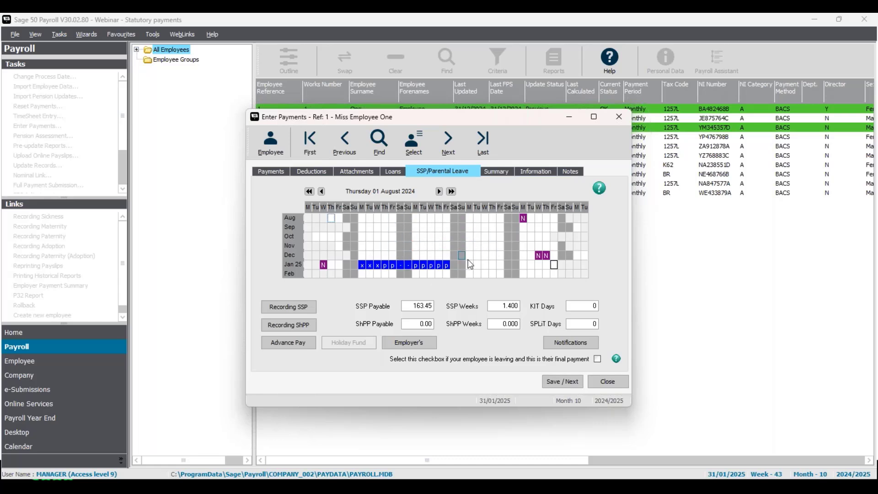
click(446, 265)
drag(363, 273, 378, 274)
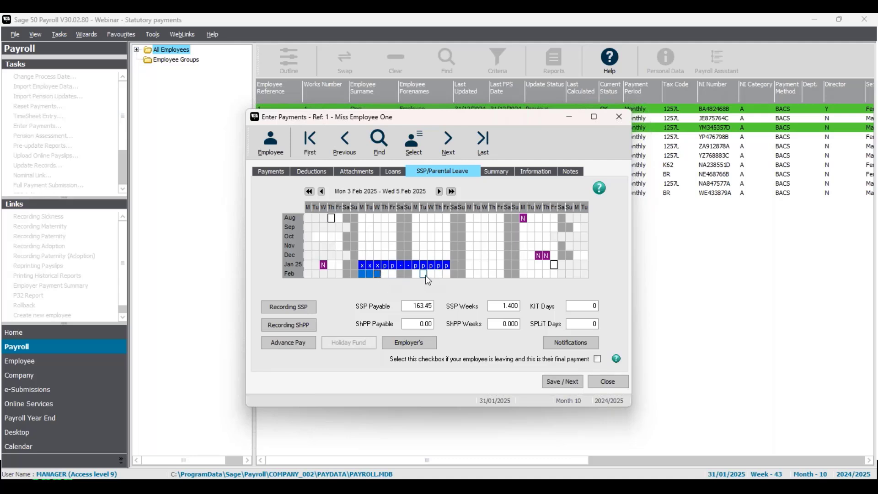
click(416, 273)
drag(428, 275, 445, 273)
click(393, 274)
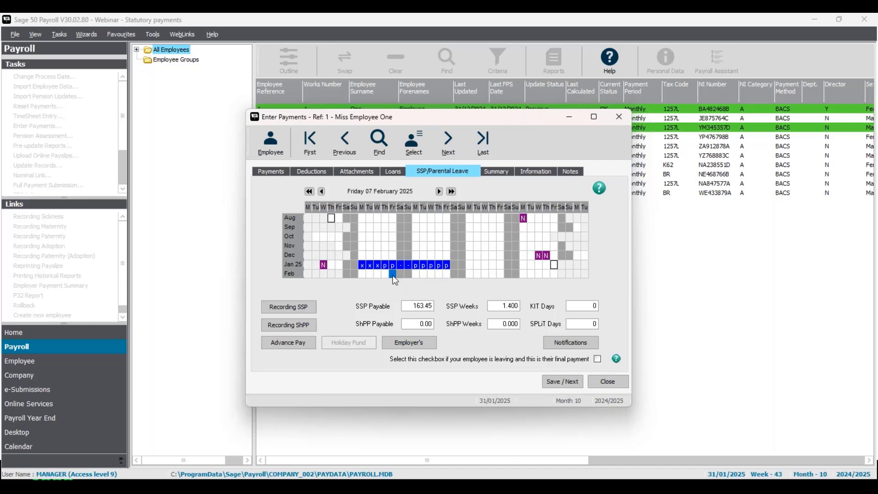
Save the first employee's payment entry and move on to the third employee.
click(386, 274)
click(551, 381)
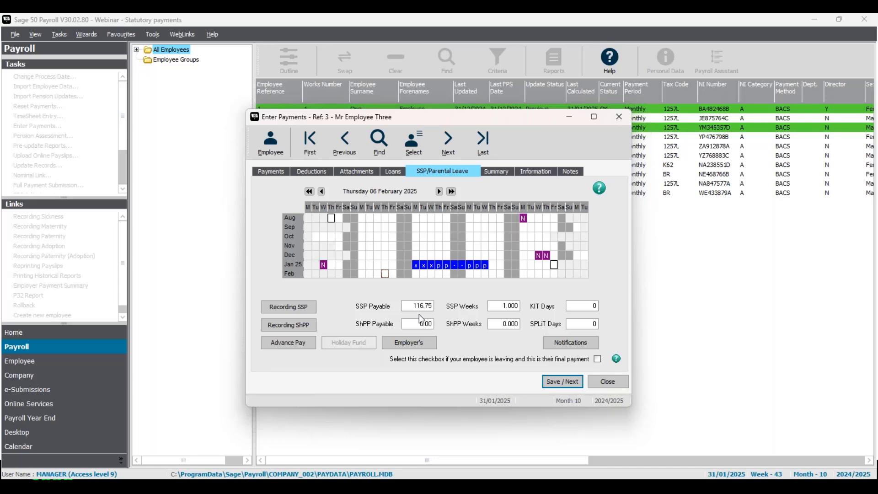
Record SSP due to sickness for 27 to 31 January 2025 in the third employee's absence calendar, without a comment.
click(500, 264)
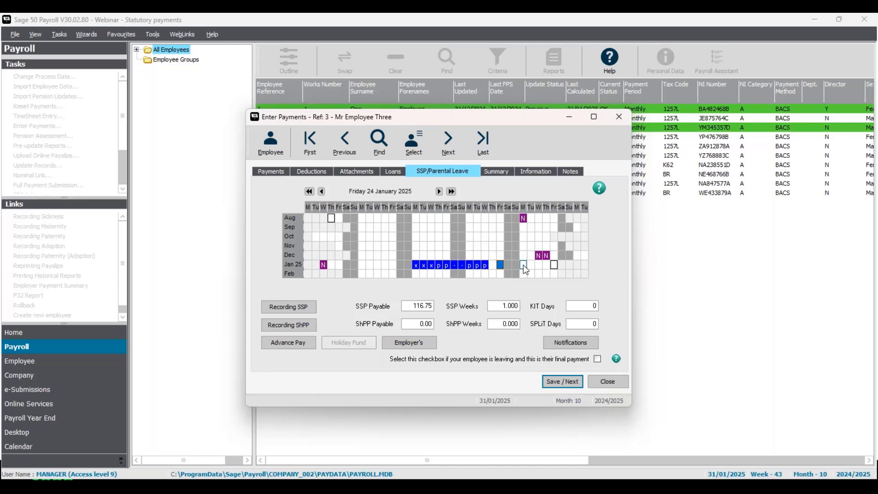
drag(523, 265, 556, 266)
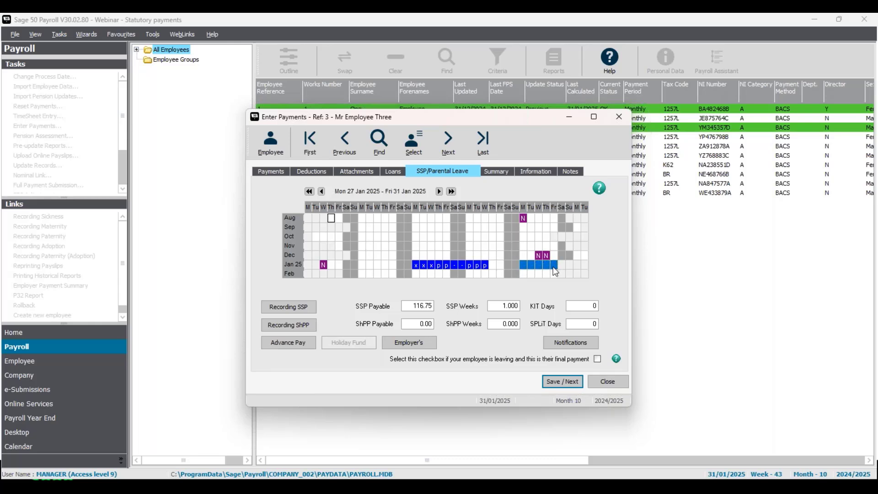
right_click(554, 269)
mouse_move(566, 273)
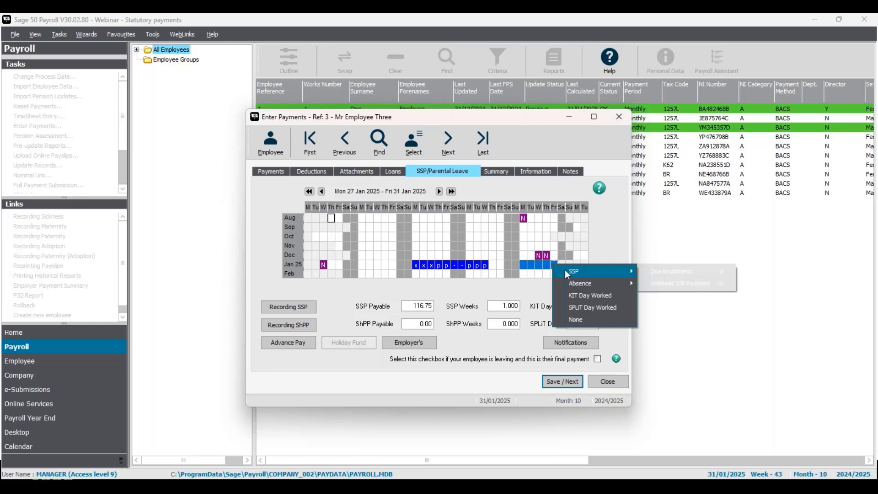
click(653, 276)
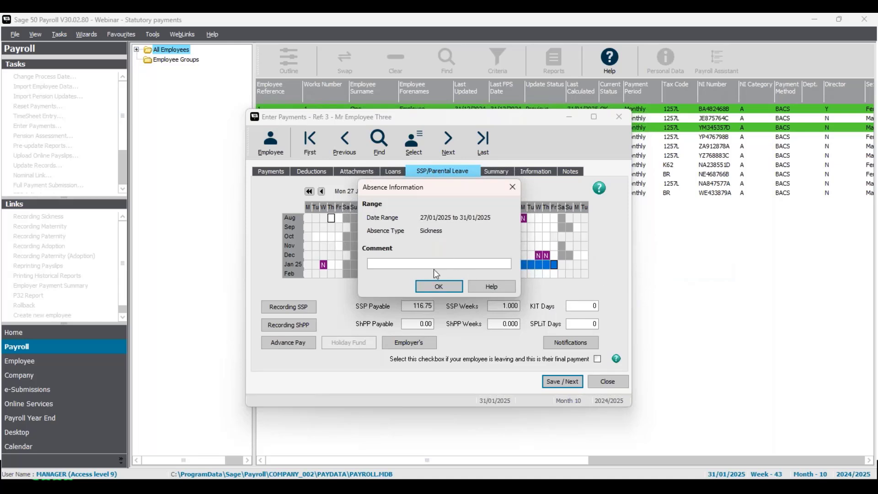
click(441, 285)
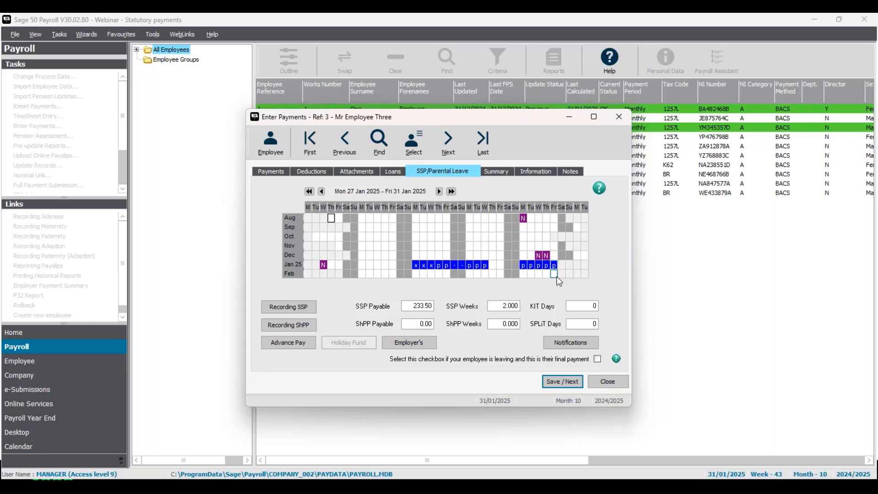
Clear the sickness on 30 and 31 January 2025 from the third employee's absence calendar.
drag(547, 265, 554, 266)
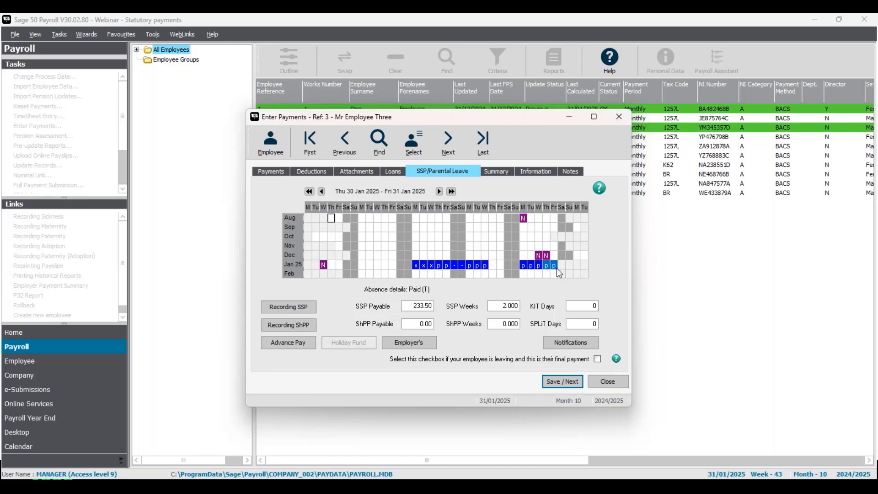
right_click(553, 265)
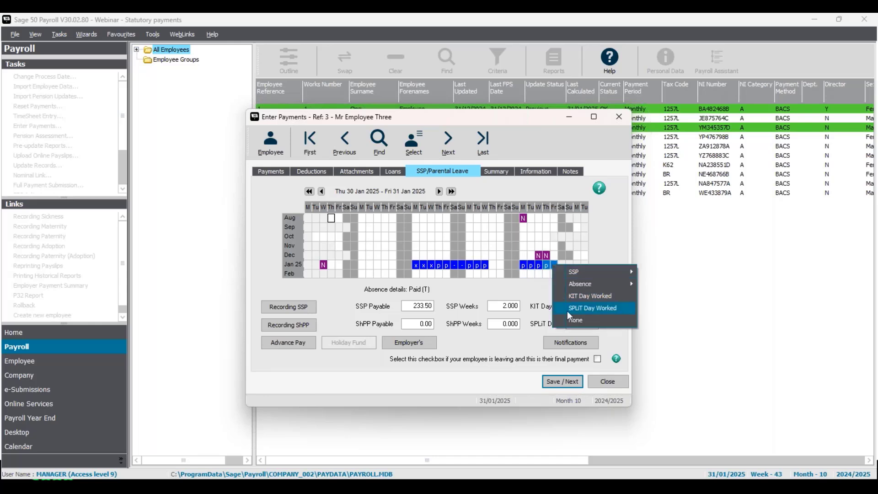
click(570, 320)
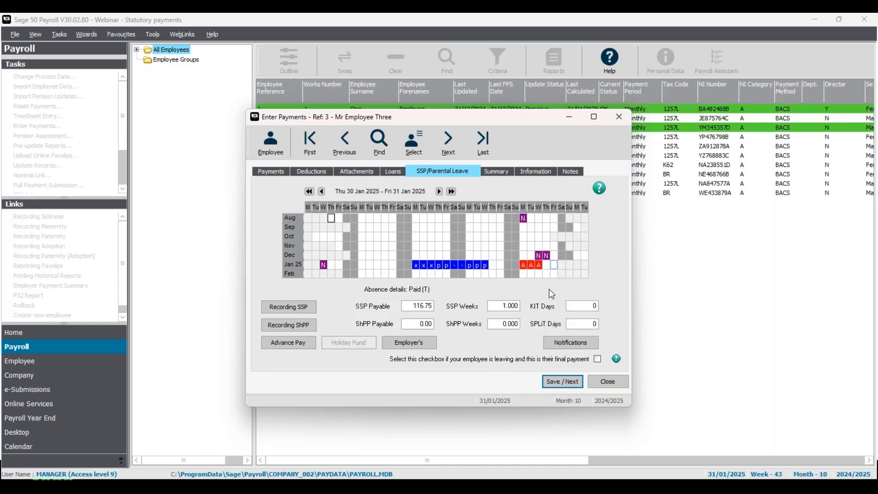
Record SSP due to sickness on 30 January 2025 for the third employee, without a comment.
click(546, 265)
right_click(545, 265)
mouse_move(558, 275)
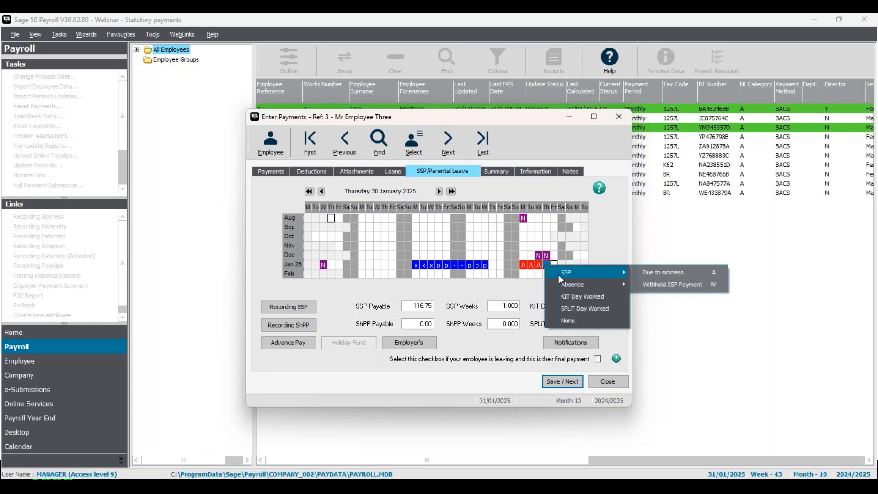
click(647, 274)
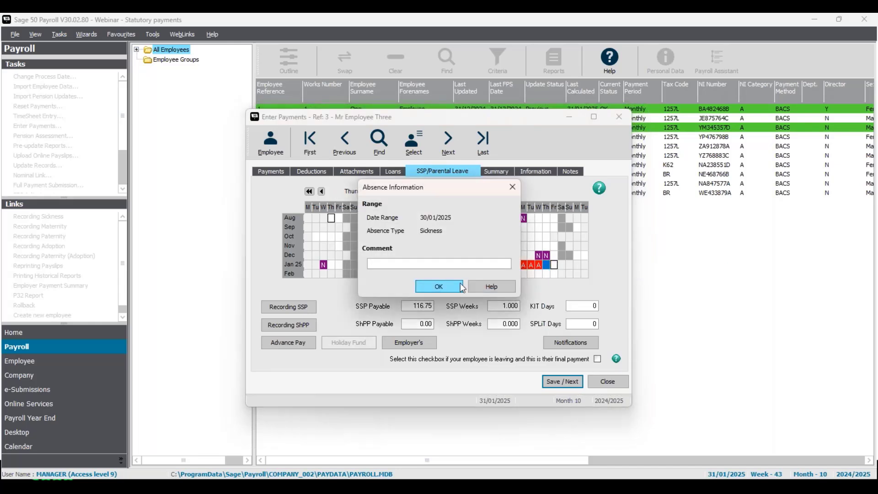
click(442, 284)
Clear the sickness from 27 to 30 January 2025 in the third employee's absence calendar.
drag(523, 267, 546, 266)
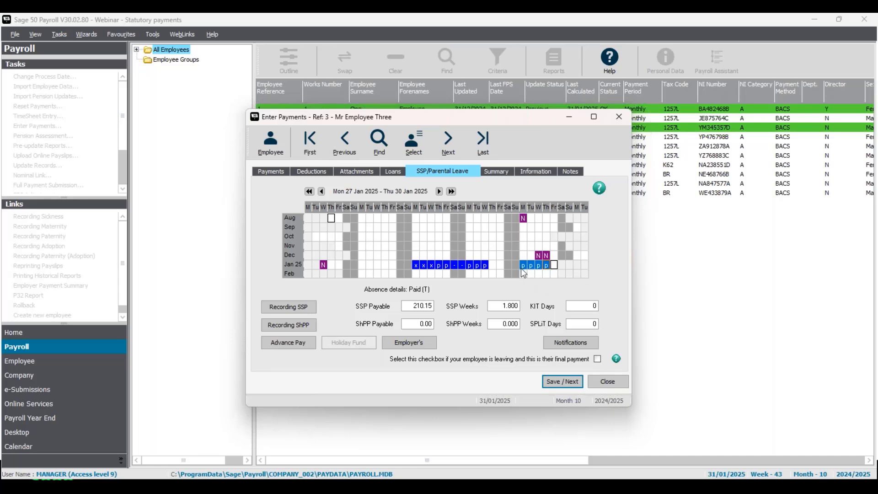
right_click(548, 265)
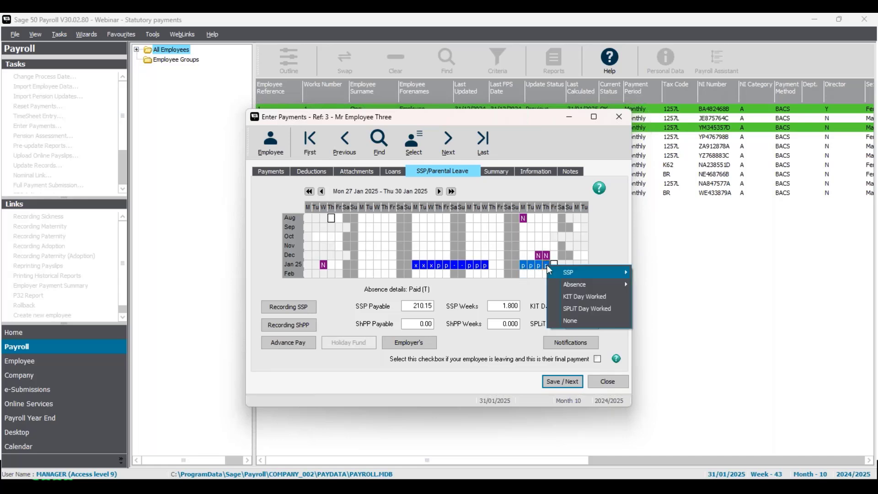
click(564, 321)
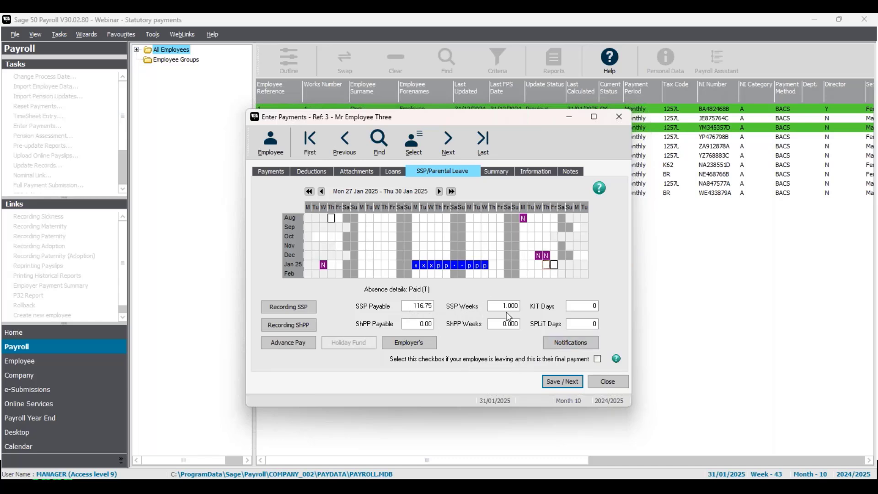
Save the third employee's payment entry and close the payment window.
click(555, 384)
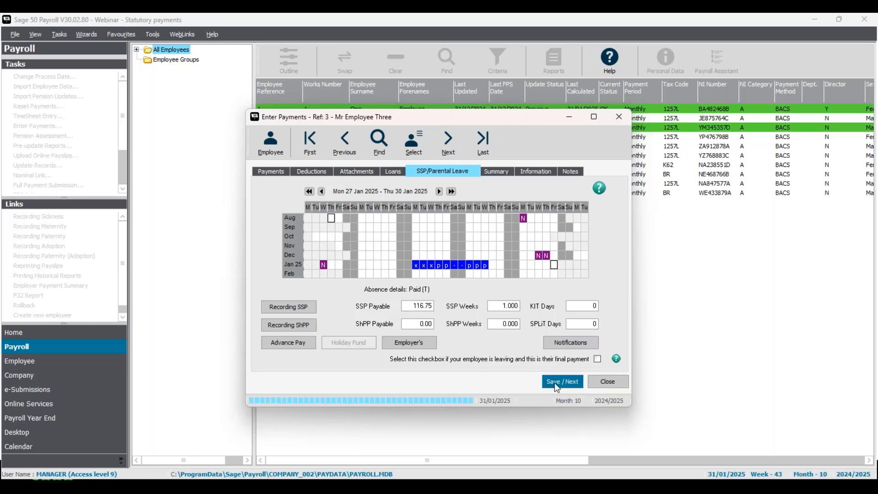
click(604, 387)
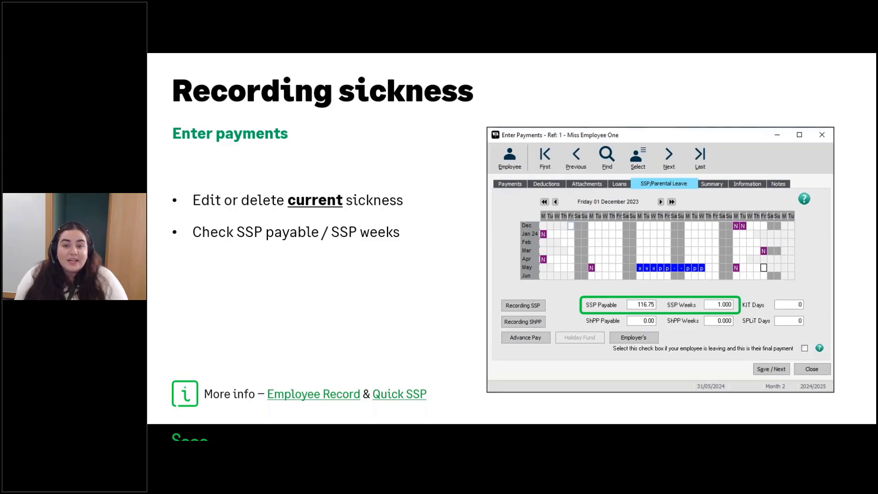
key(Right)
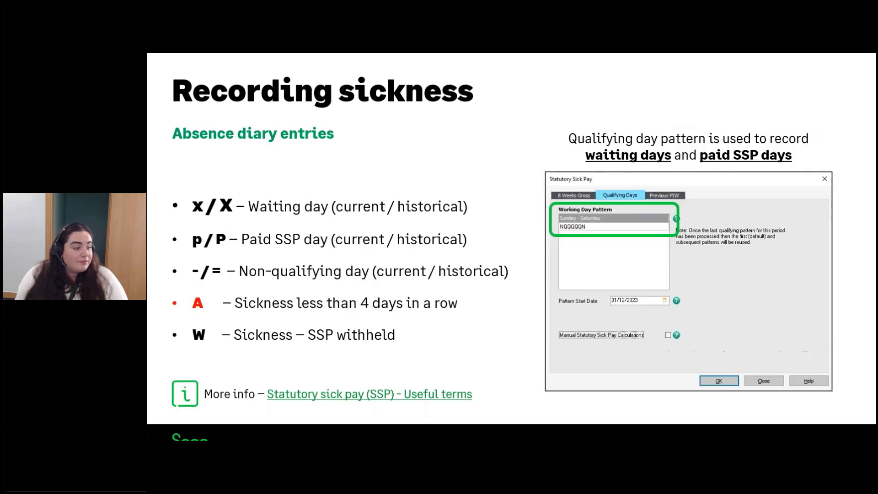
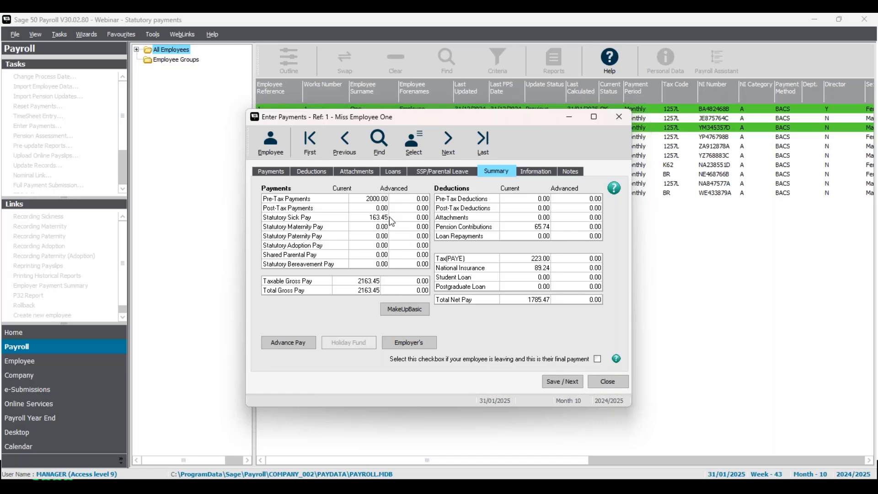
Check the first employee's salary payment, then make the statutory payment up to basic and accept reducing the salary's Hours/No value.
click(277, 174)
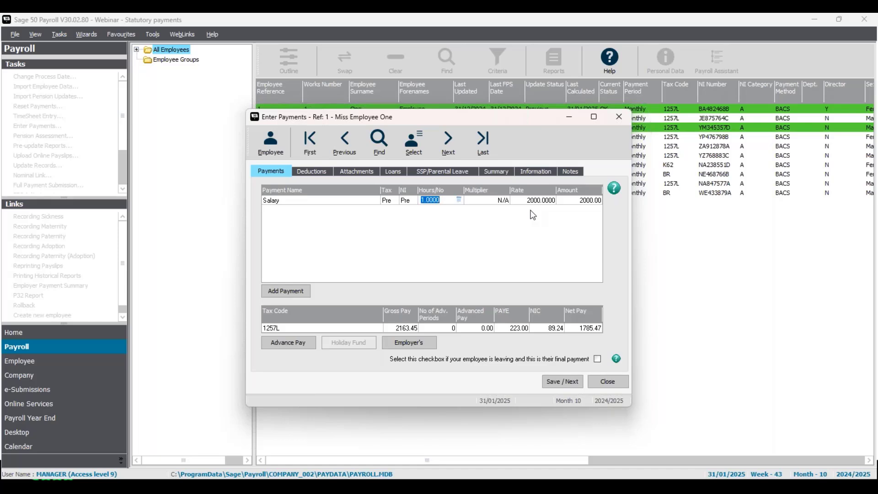
click(497, 172)
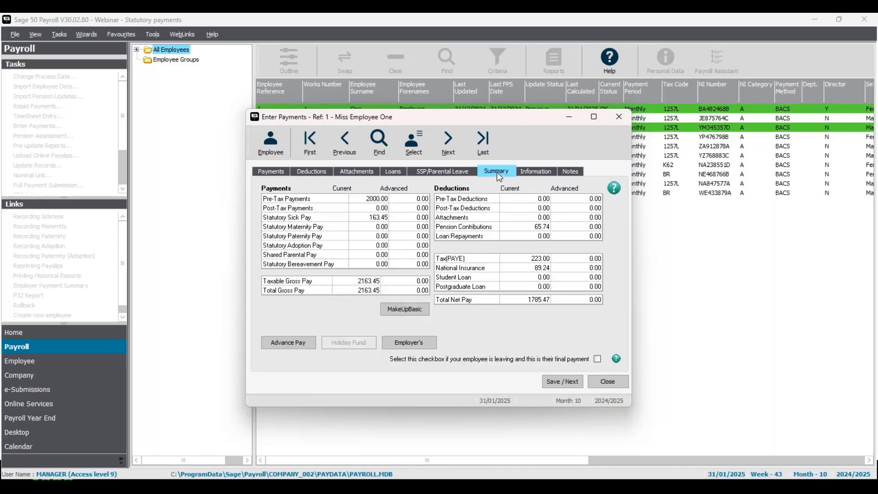
click(405, 310)
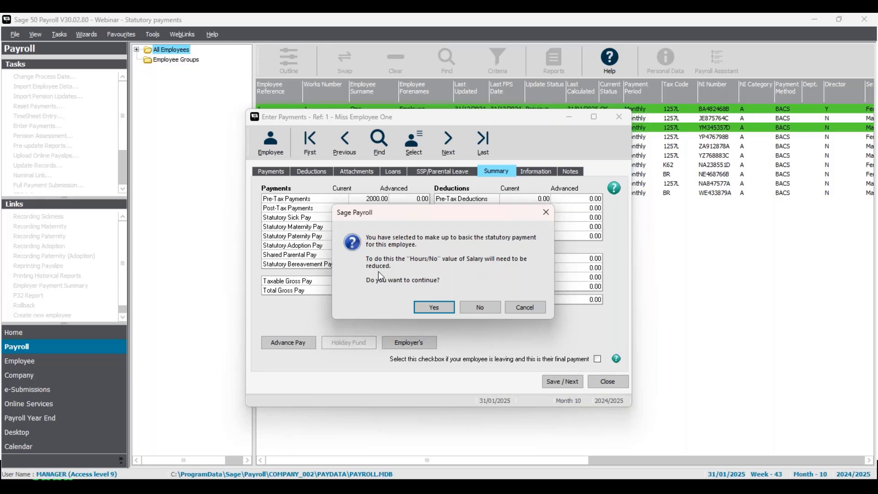
click(434, 307)
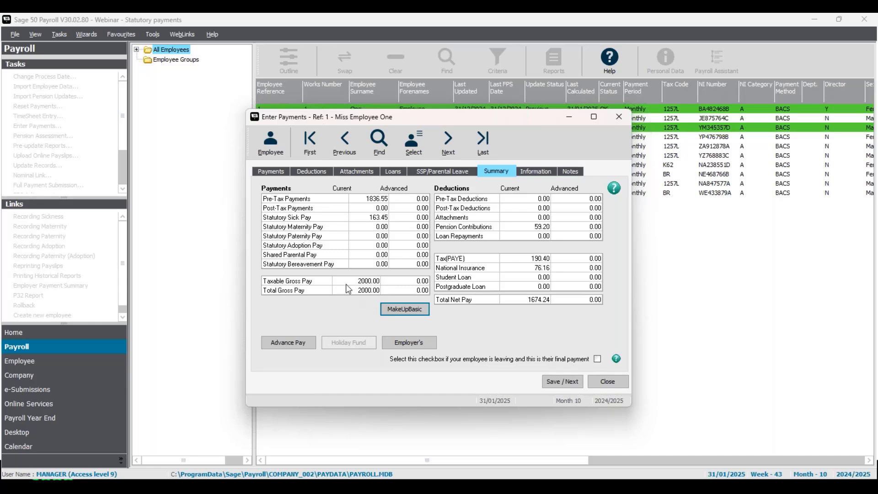
Check the first employee's adjusted salary line and payment summary, then save and move on to the third employee.
click(277, 172)
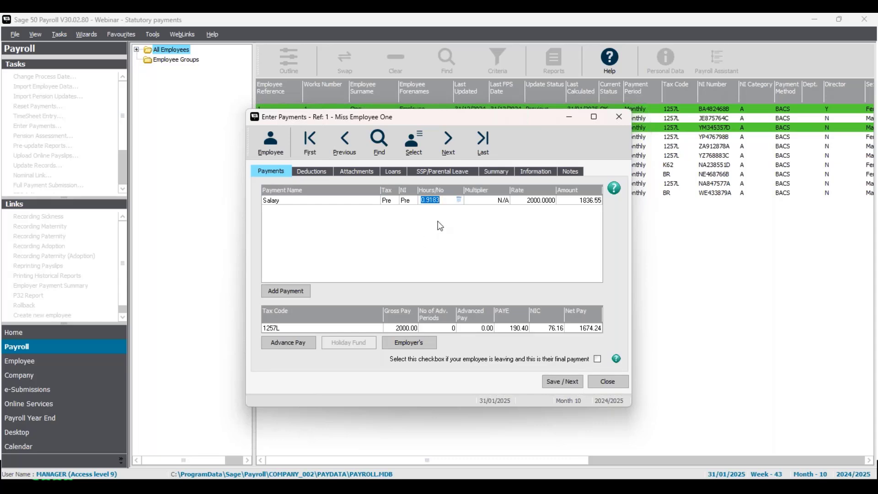
click(451, 201)
click(497, 172)
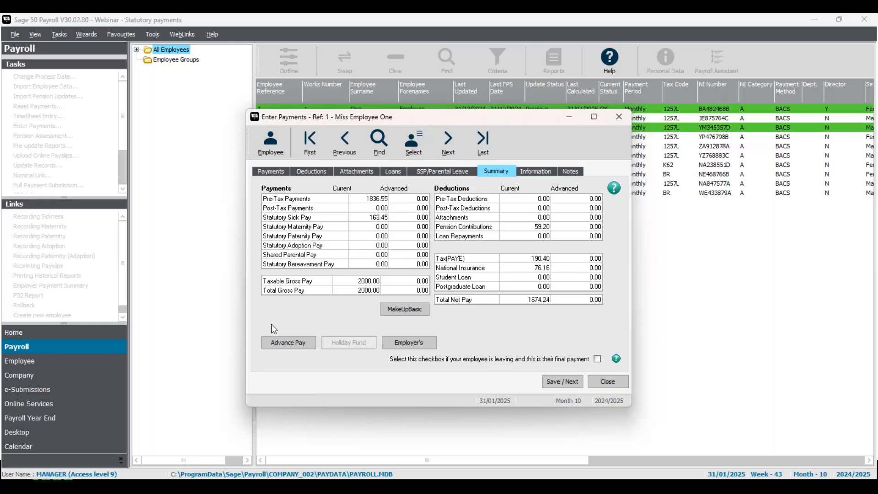
click(567, 384)
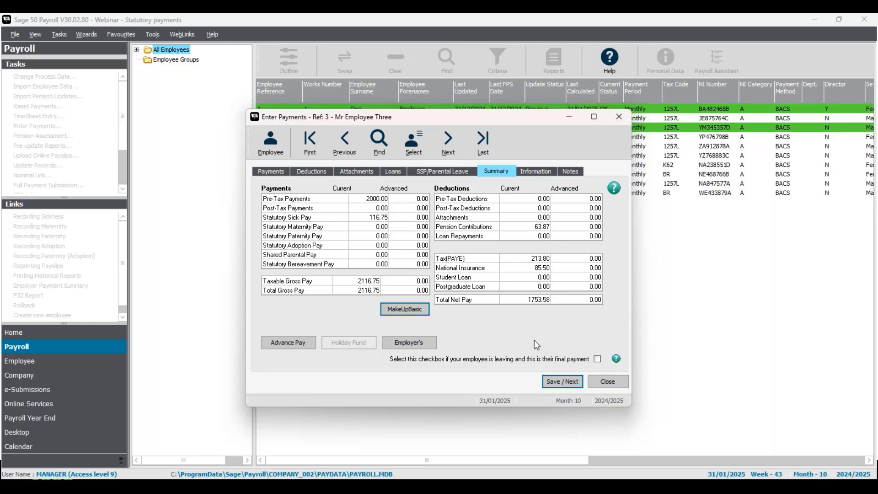
Check the third employee's SSP payable, SSP weeks and January 2025 sickness days, then display the salary payment.
click(462, 176)
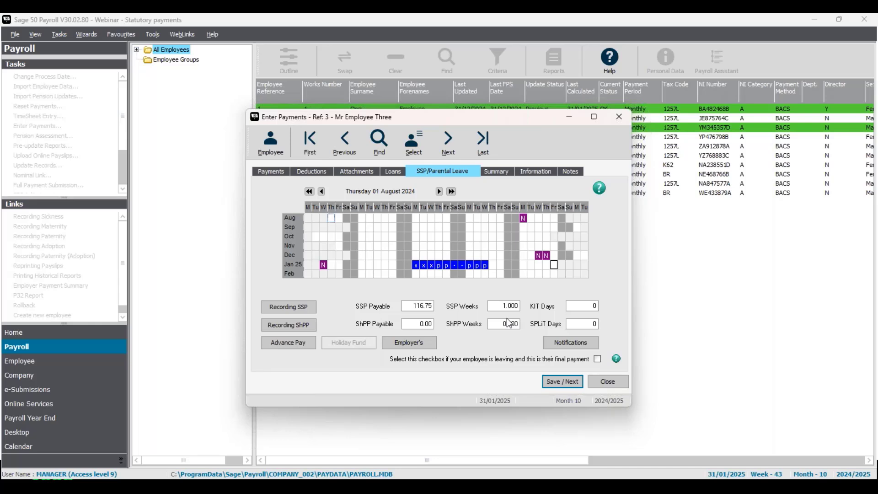
click(426, 274)
click(274, 172)
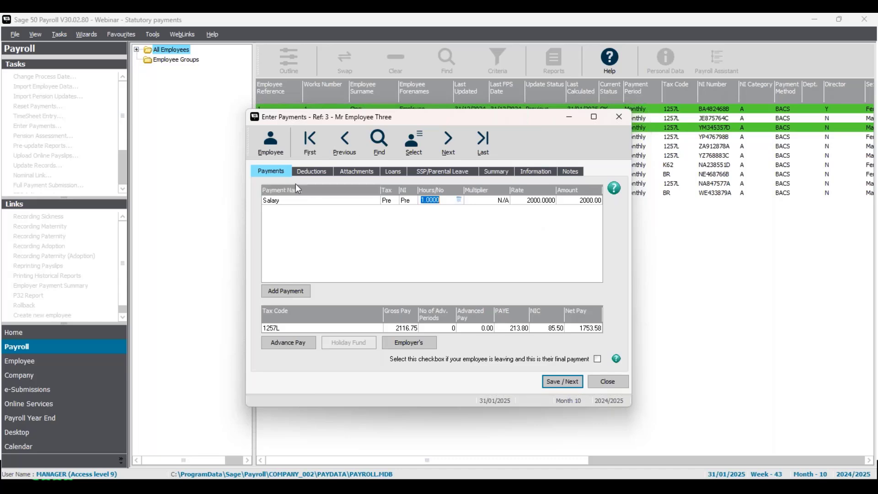
Set the third employee's salary Hours/No to 0.6522 by calculating 15 divided by 23.
click(459, 201)
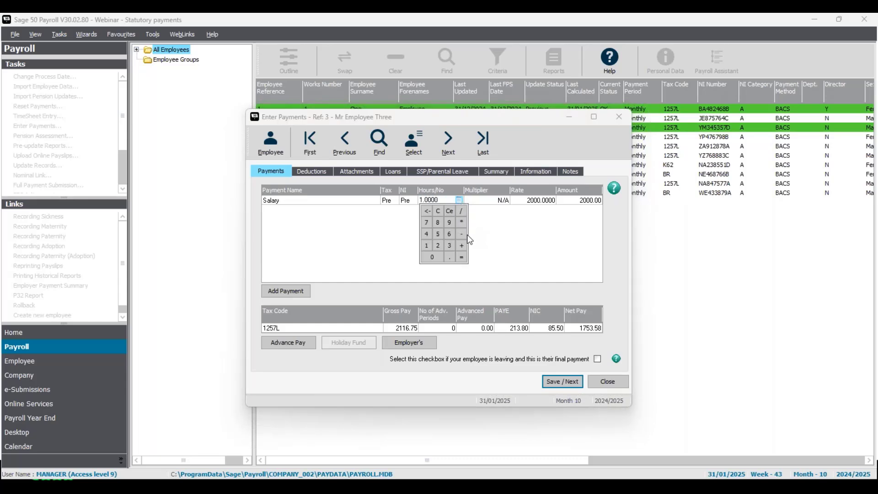
click(426, 247)
click(439, 235)
click(439, 247)
click(450, 247)
click(461, 257)
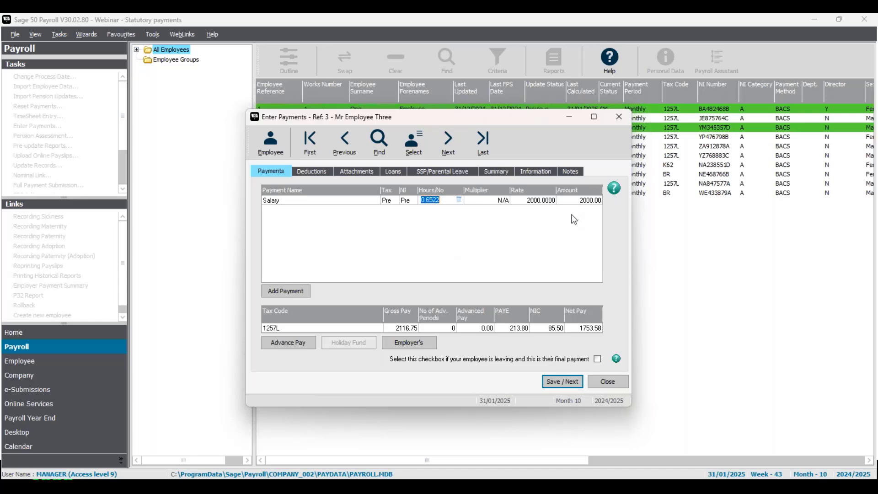
key(Tab)
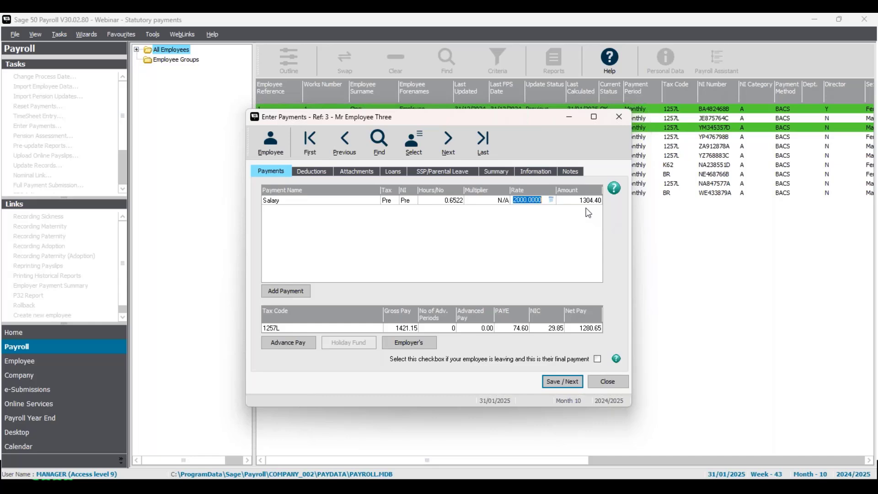
Check the third employee's payment summary, then save the payments and close the payment entry.
click(499, 174)
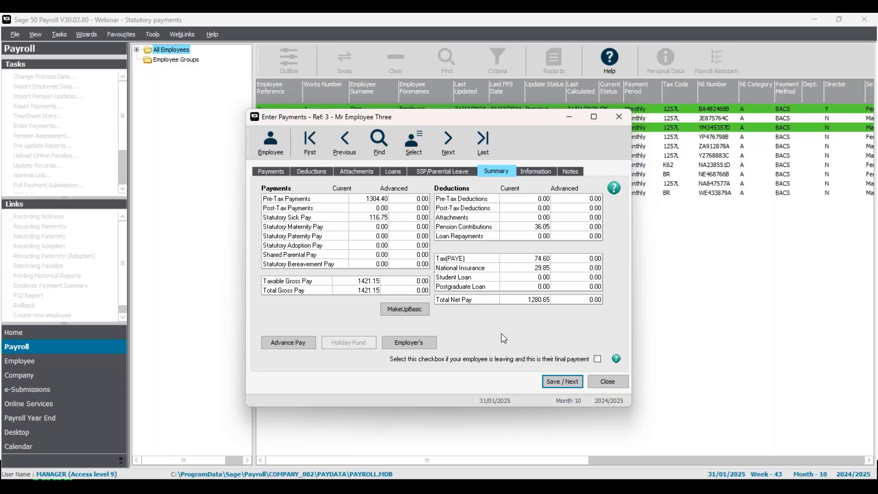
click(571, 384)
click(605, 383)
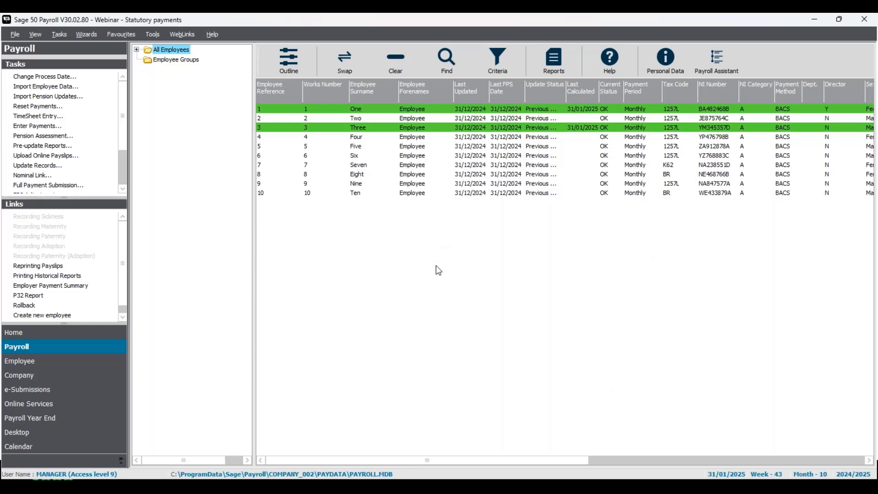
Clear the current selection, select all employees and open the pre-update reports.
click(393, 61)
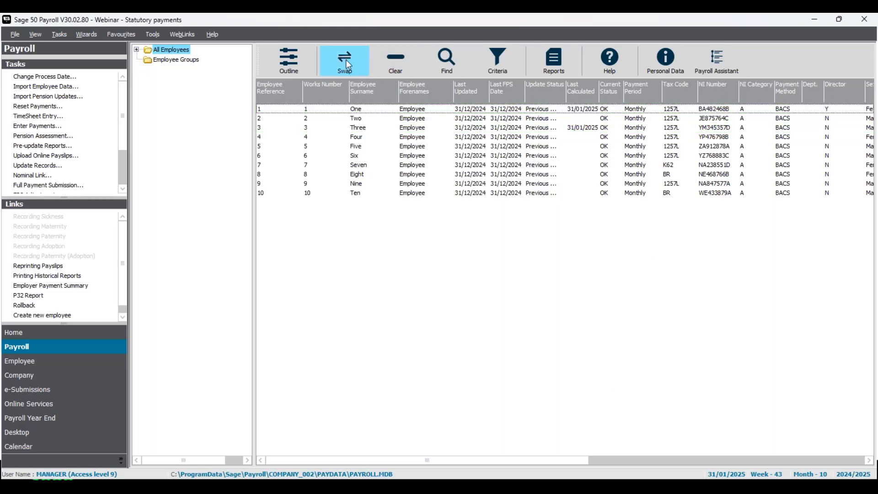
click(345, 71)
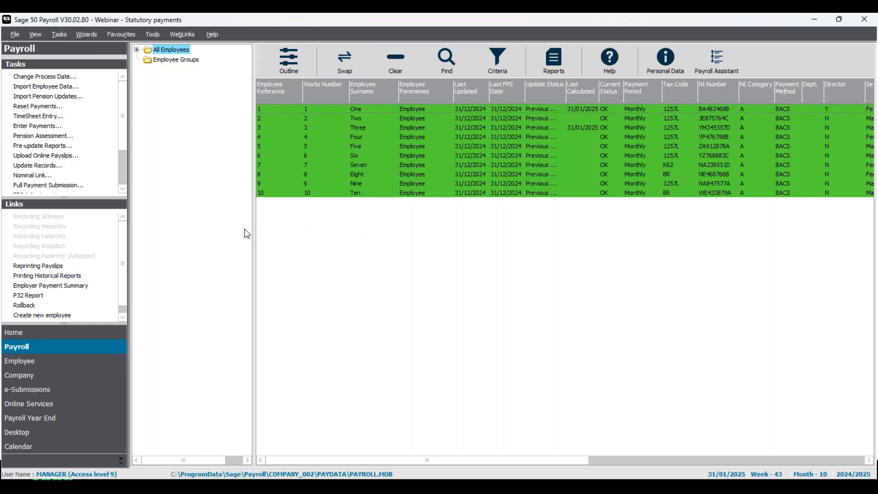
click(42, 146)
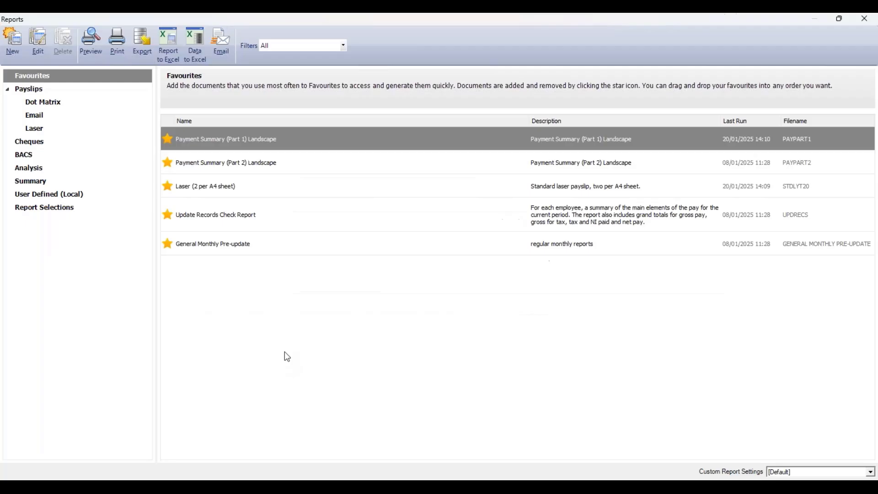
Preview the Laser (2 per A4 sheet) payslips and check the salary and sick pay for the first and third employees.
click(233, 194)
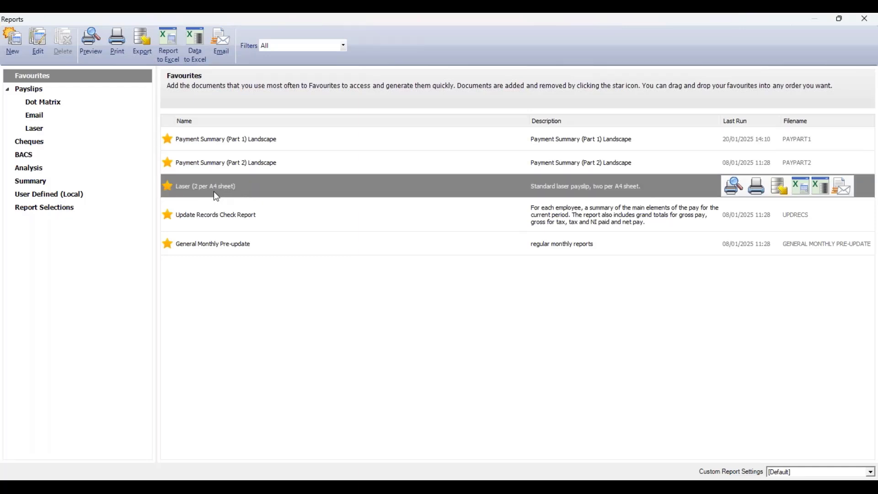
click(38, 129)
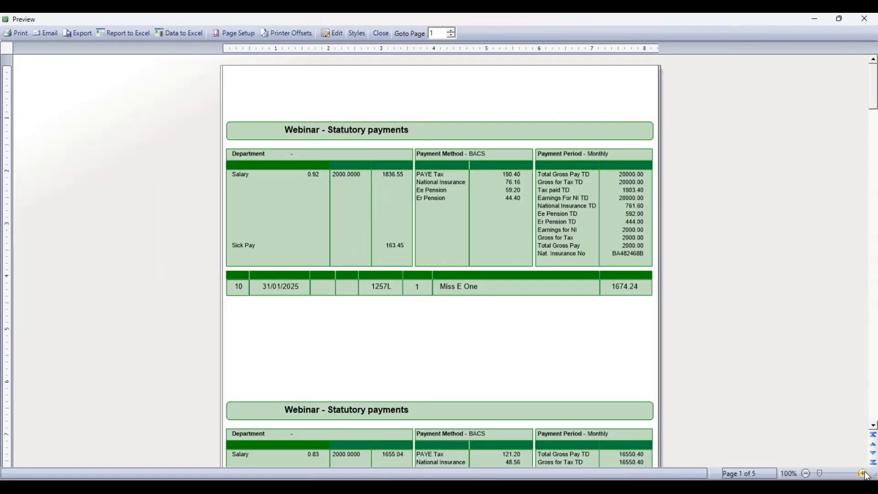
click(864, 473)
click(863, 473)
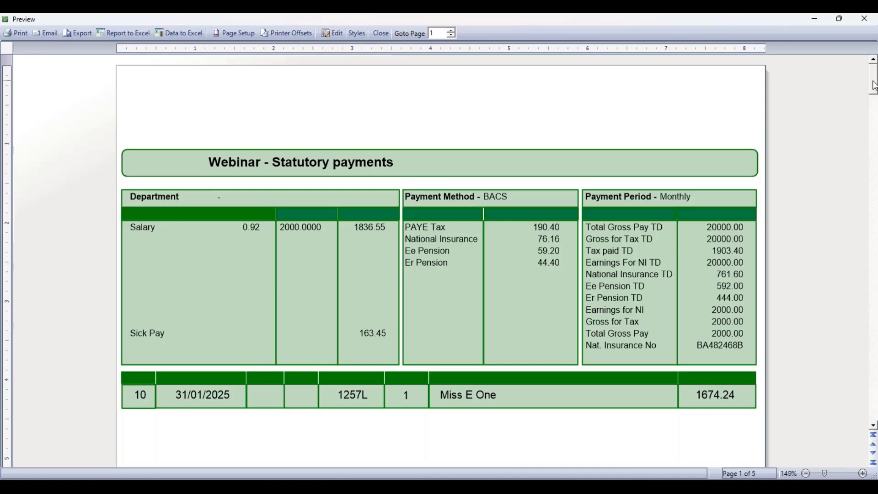
click(873, 425)
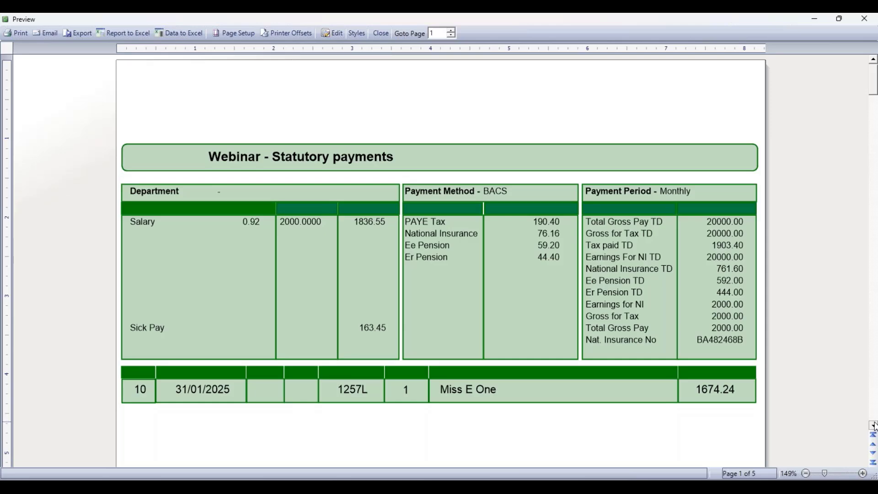
scroll(482, 309, down, 15)
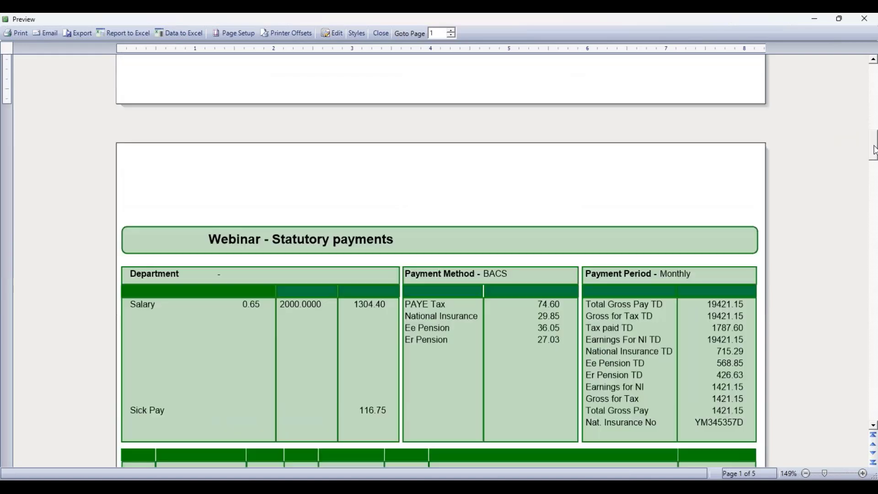
drag(874, 133, 875, 151)
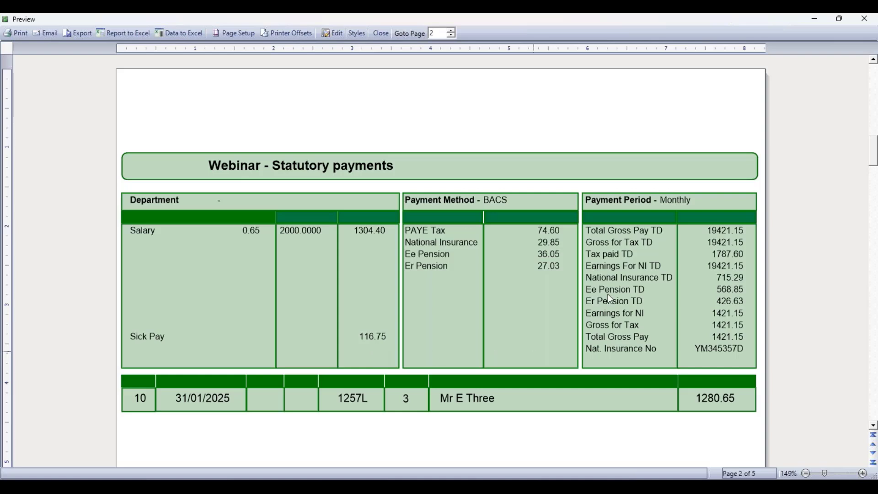
click(864, 19)
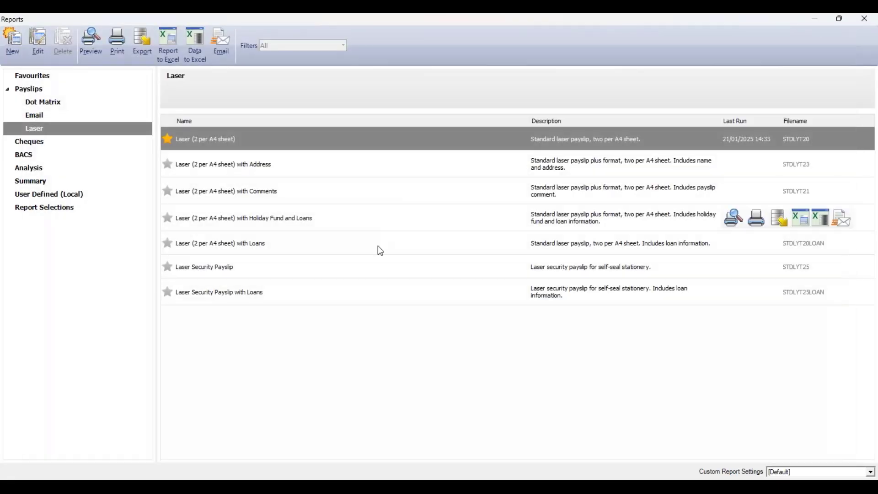
Find the Payment Summary (Part 1) Landscape report among the summary reports and preview it for all payment periods.
click(43, 78)
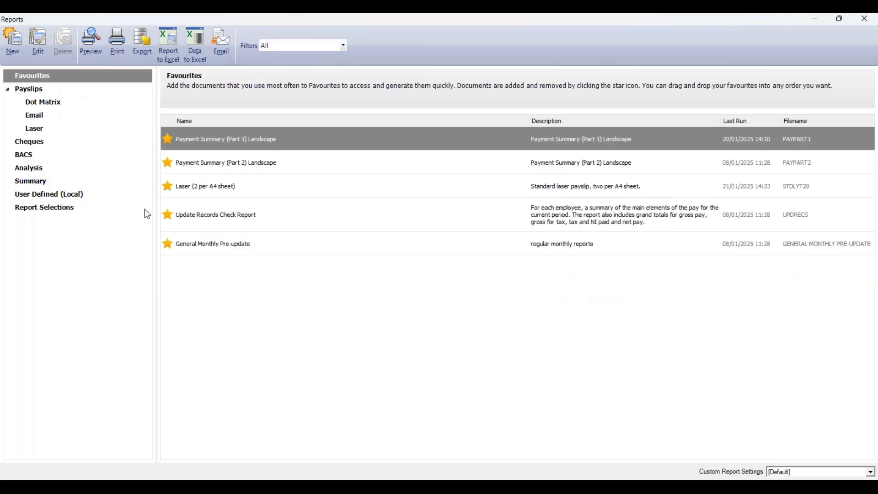
mouse_move(245, 141)
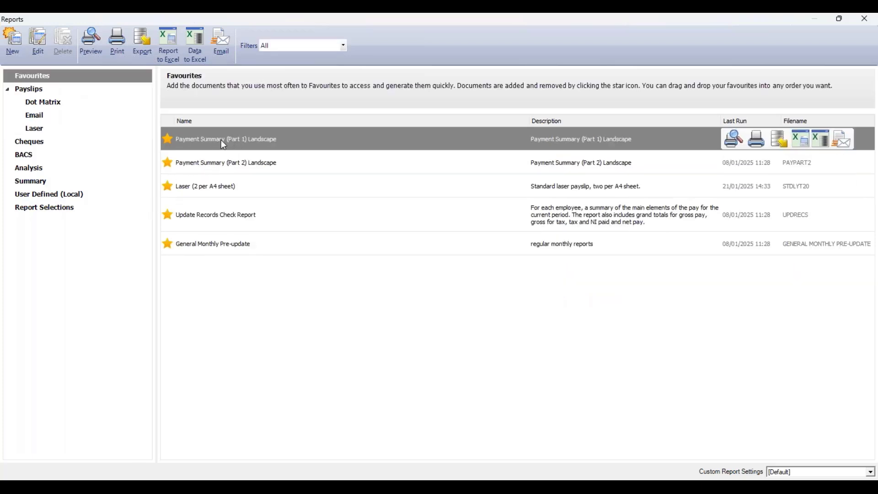
click(42, 185)
scroll(313, 278, down, 10)
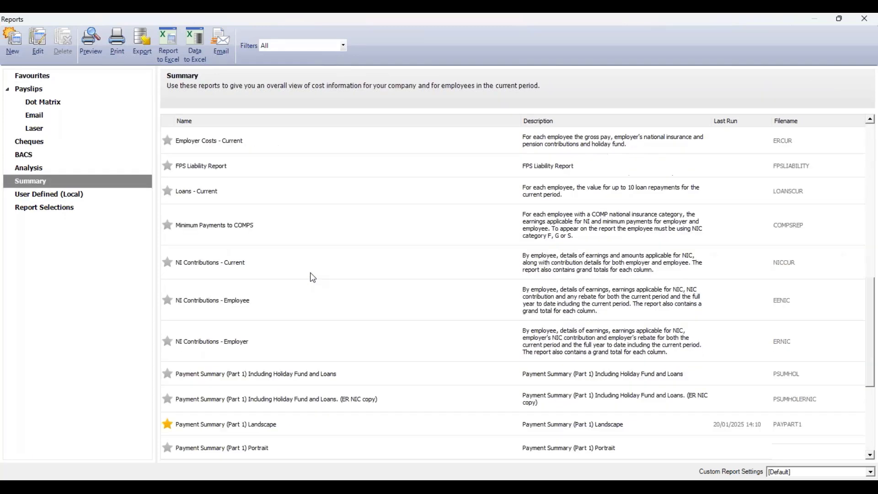
scroll(313, 277, down, 5)
click(229, 232)
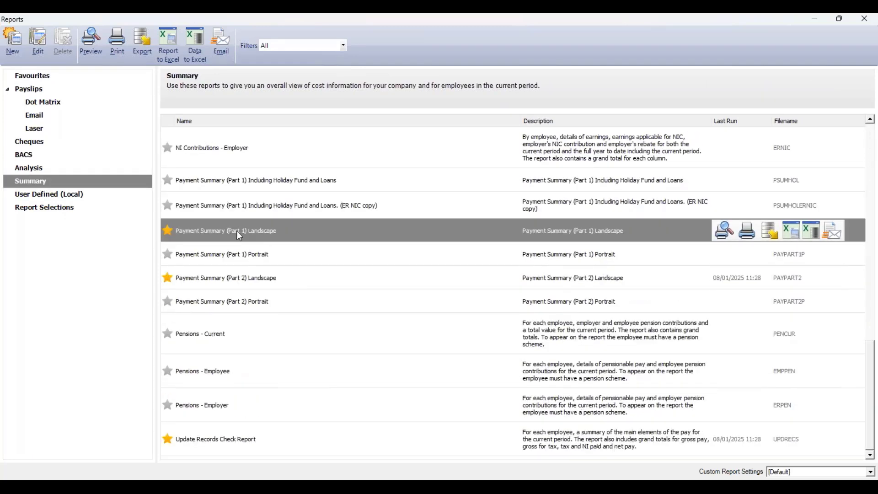
click(725, 231)
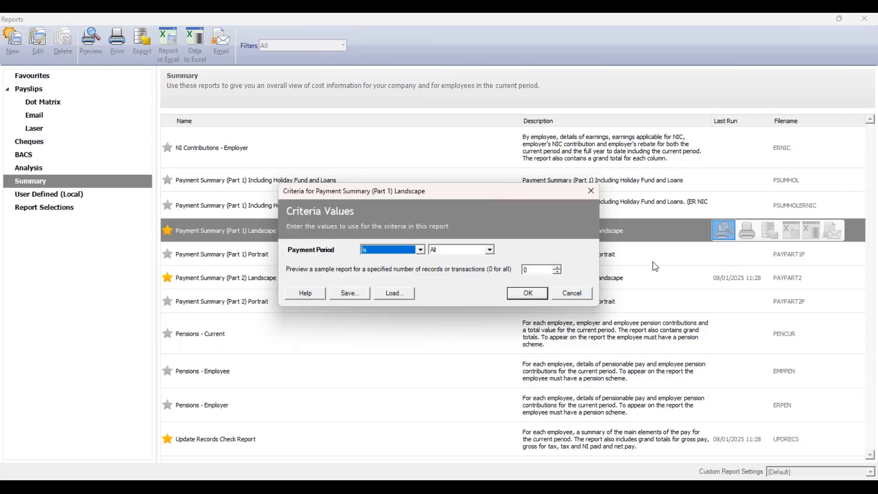
click(528, 294)
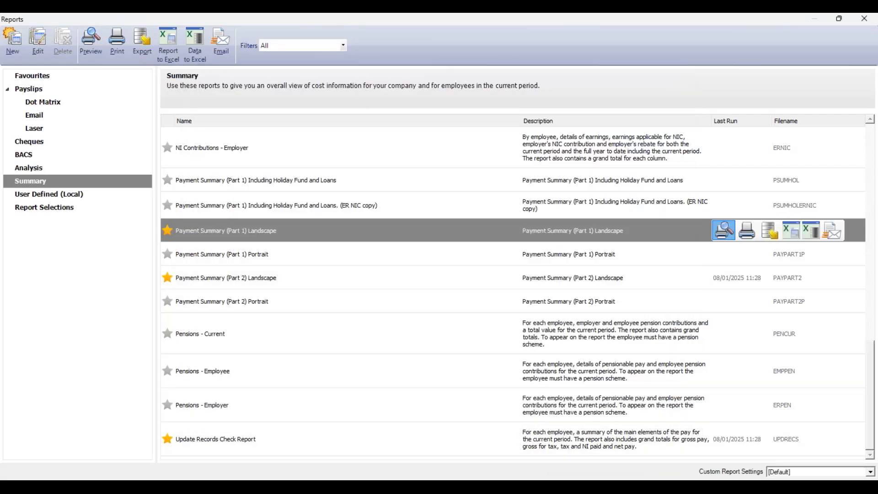
Examine the SSP amounts per employee in the payment summary, then close the preview and the reports.
click(644, 78)
click(863, 474)
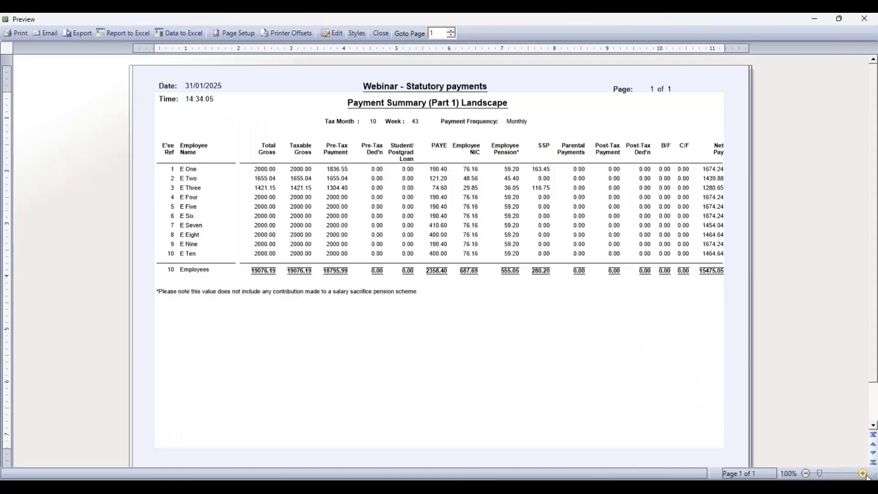
click(866, 474)
click(865, 474)
click(866, 475)
click(866, 474)
click(865, 474)
click(865, 475)
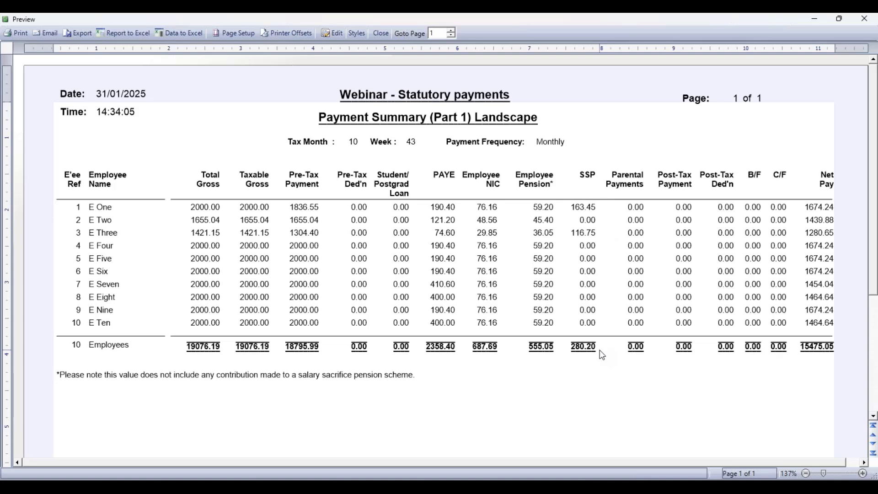
click(863, 20)
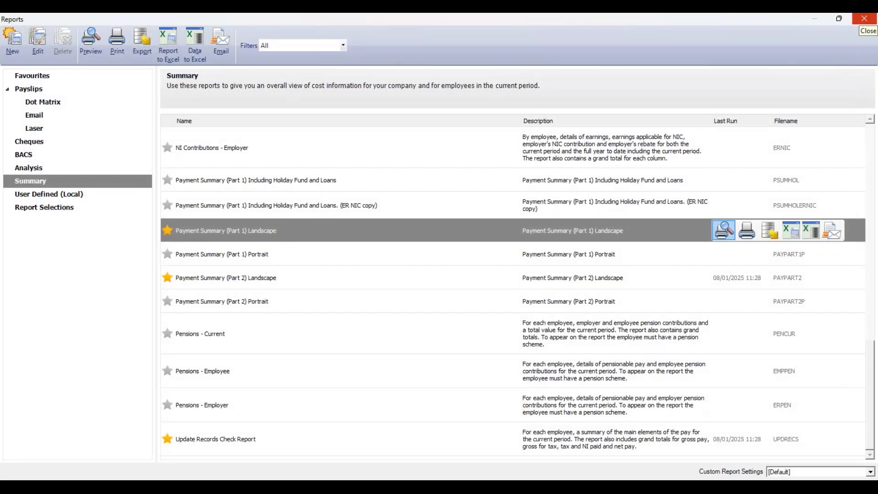
click(864, 18)
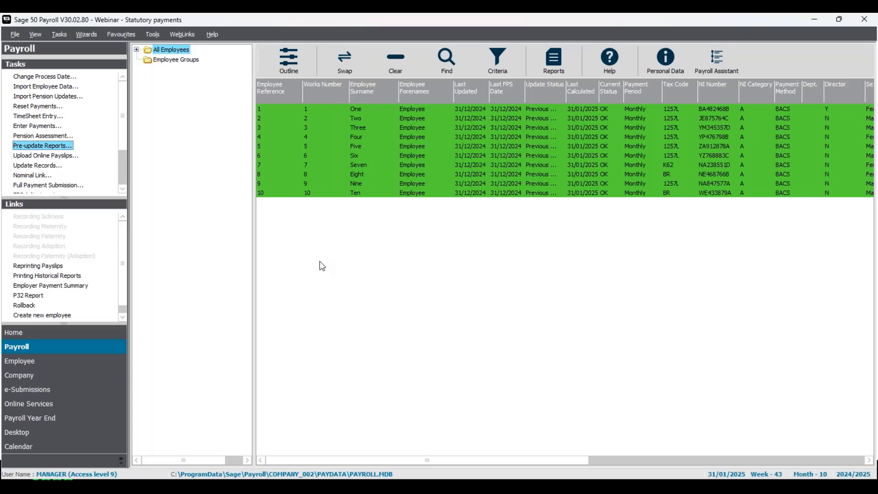
Check for legislation updates and update the payroll records for all selected employees.
click(27, 166)
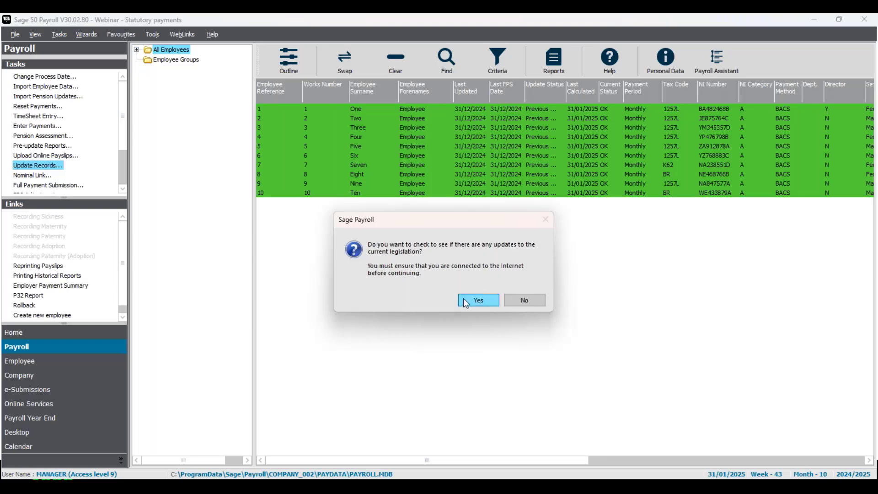
click(475, 300)
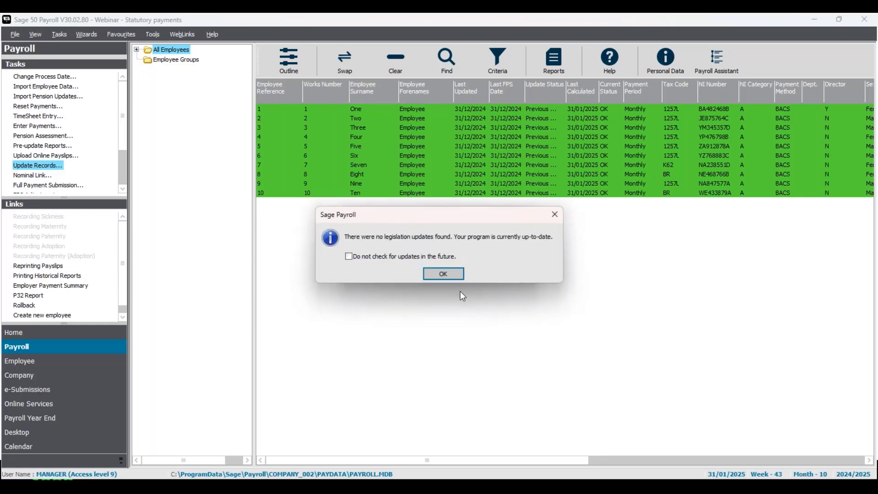
click(456, 277)
click(477, 297)
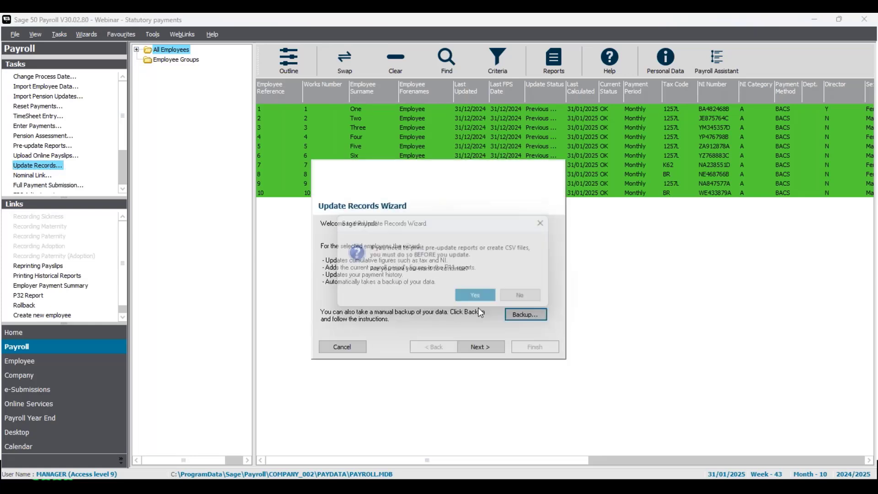
click(485, 345)
click(488, 349)
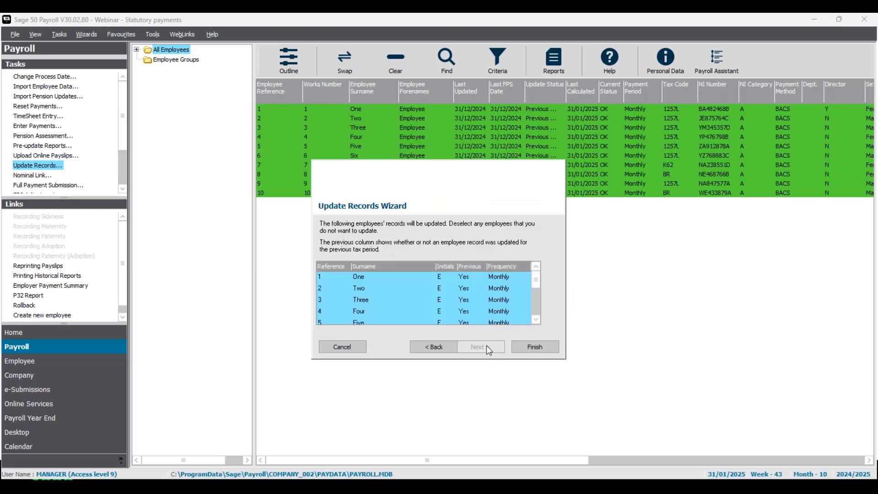
click(540, 348)
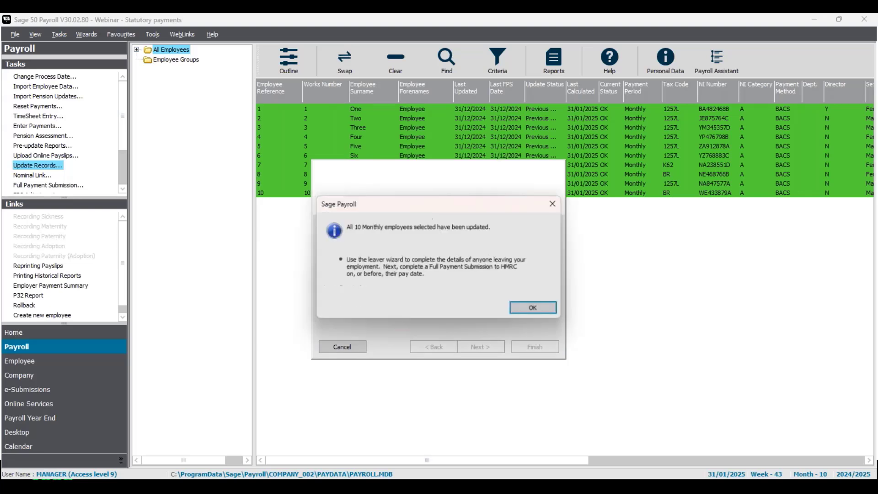
click(535, 308)
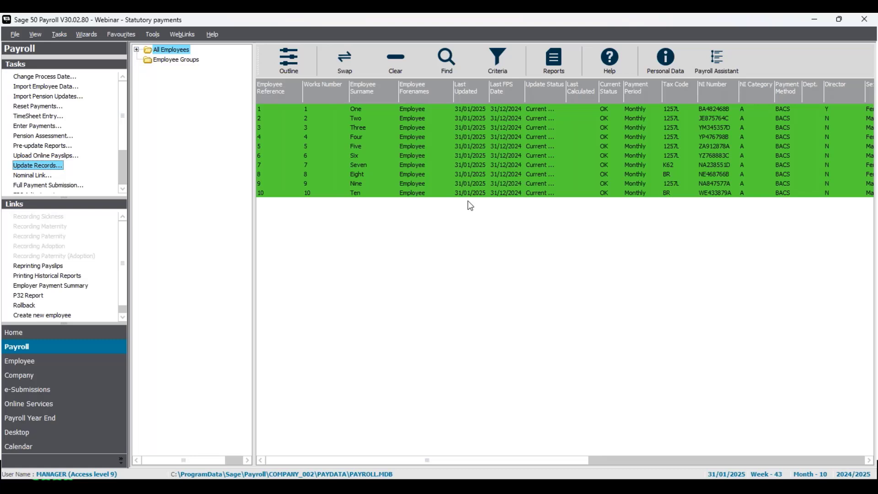
Select only the first and third employees and open the first employee's absence diary.
click(358, 53)
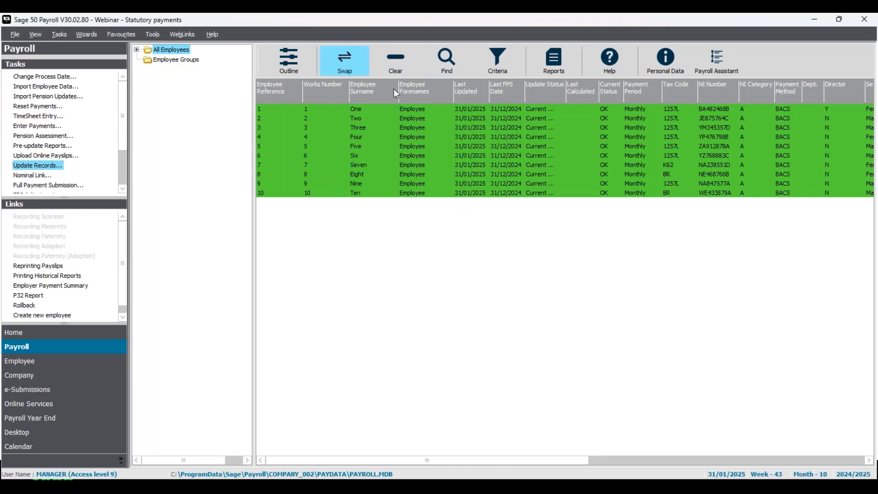
click(410, 110)
click(409, 128)
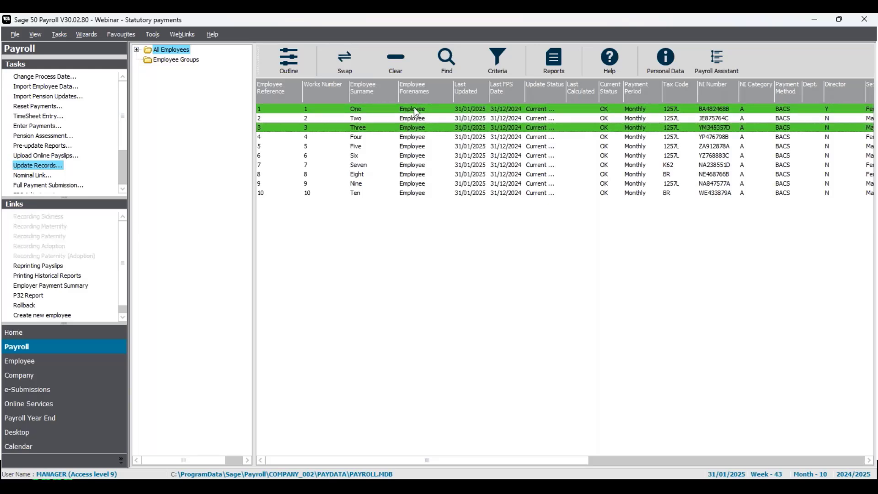
right_click(416, 112)
click(428, 139)
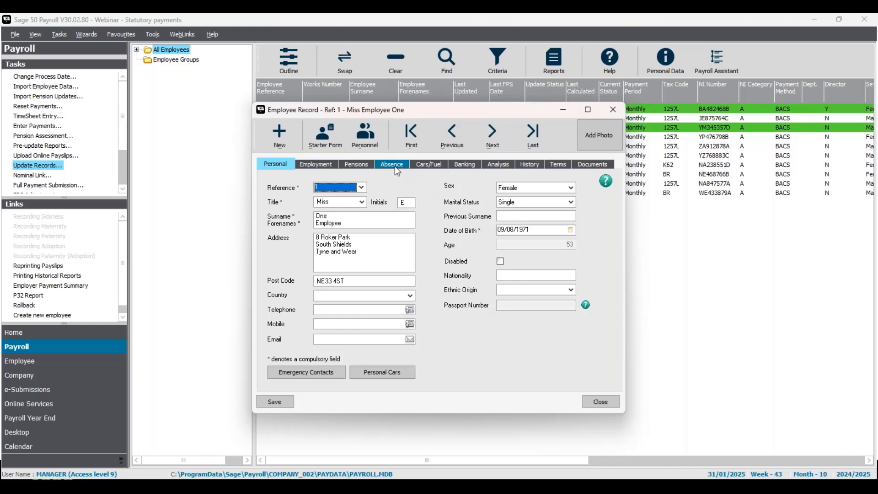
click(395, 166)
Try to clear the first employee's sickness from 6 to 17 January 2025 by setting the absence type to None.
click(367, 259)
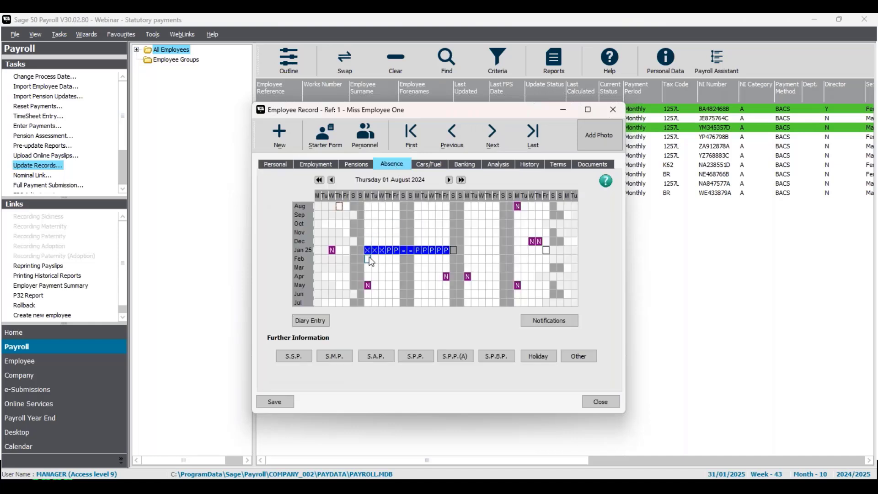
click(375, 259)
drag(368, 251, 446, 251)
right_click(446, 251)
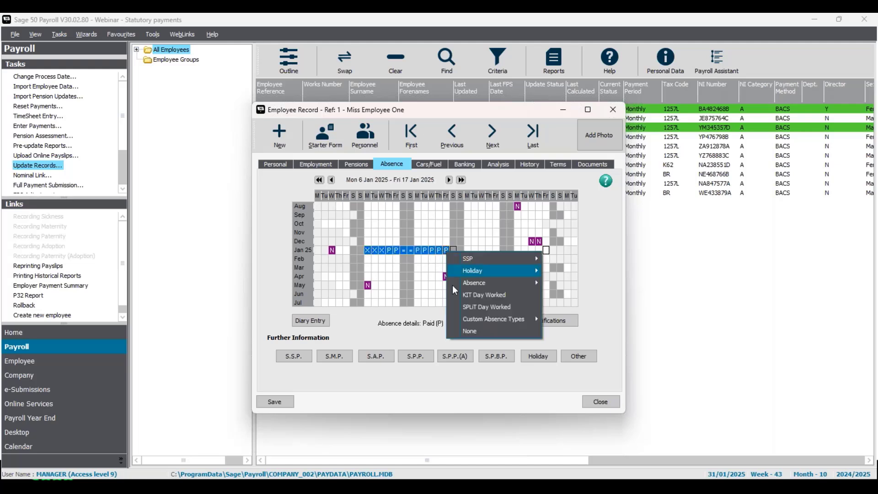
click(470, 334)
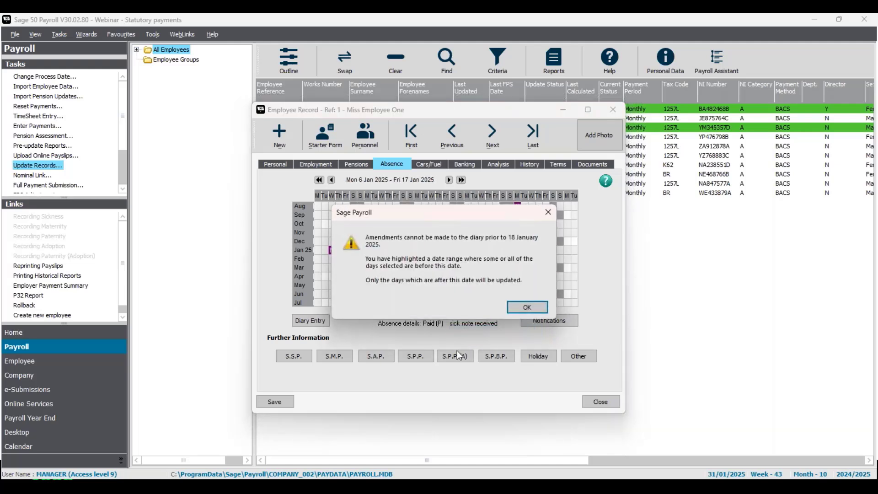
click(527, 308)
Check the third employee's Statutory Sick Pay details for the previous period of incapacity for work, then save and close the record.
click(491, 134)
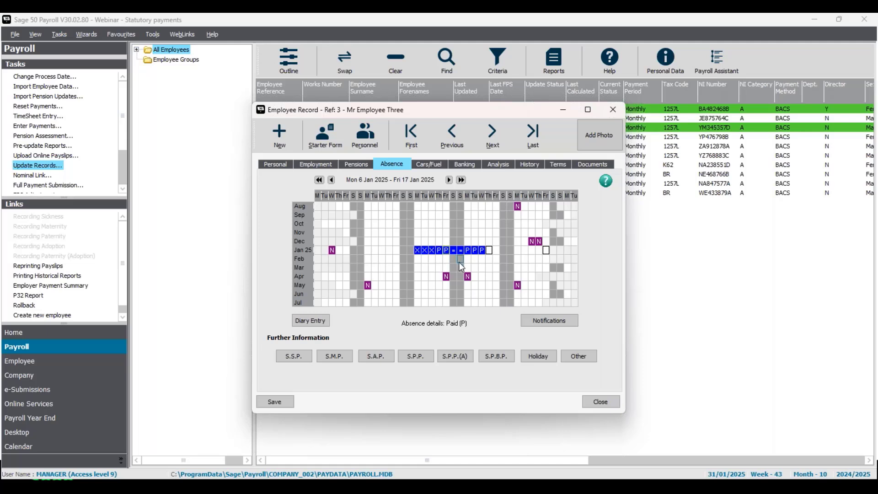
click(297, 358)
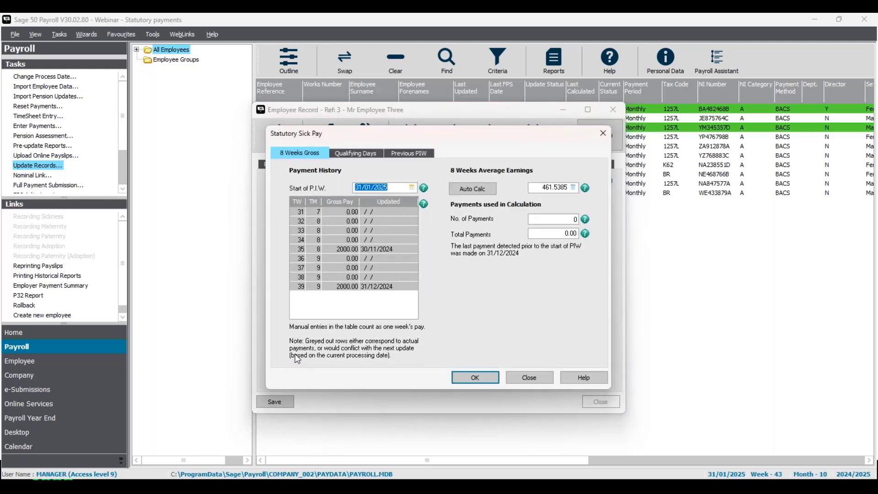
click(412, 158)
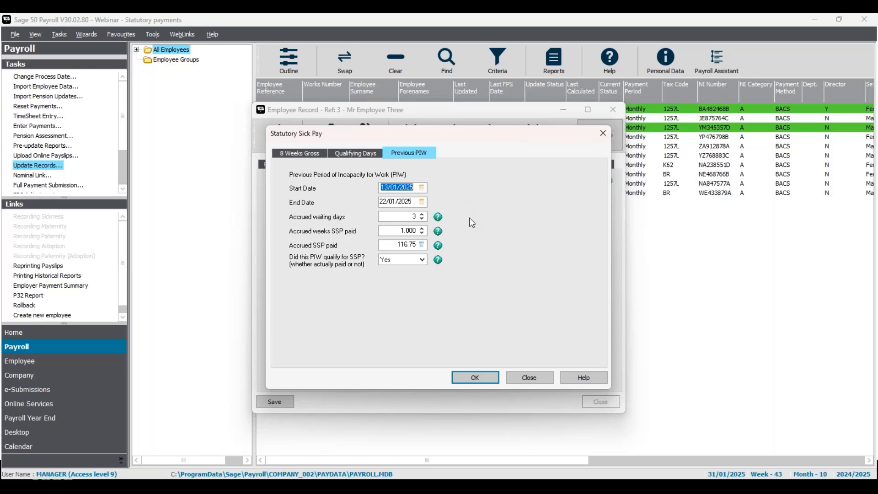
click(493, 382)
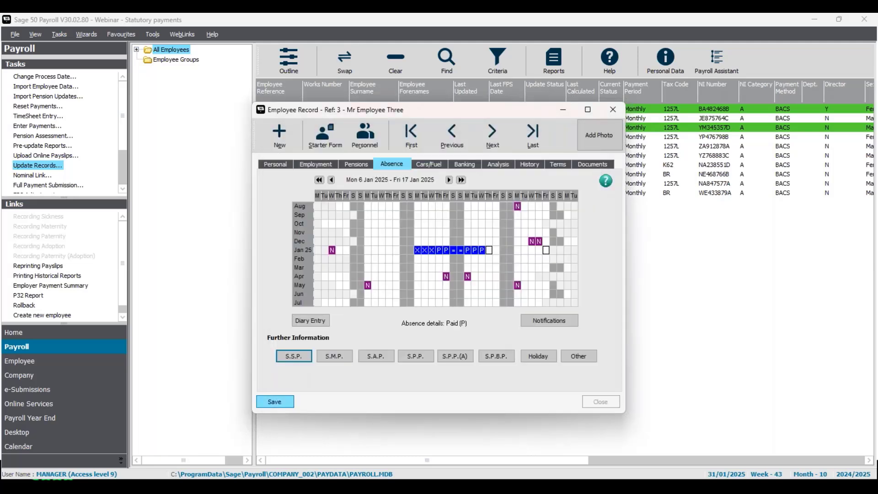
click(274, 402)
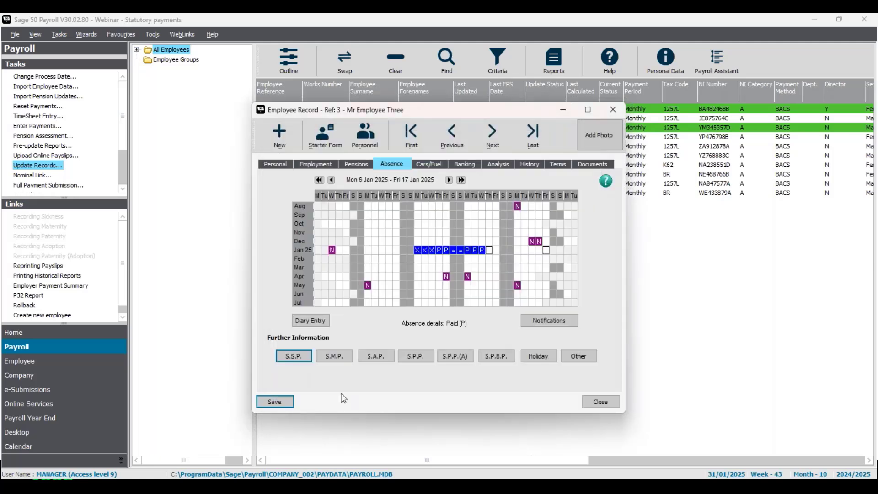
click(600, 402)
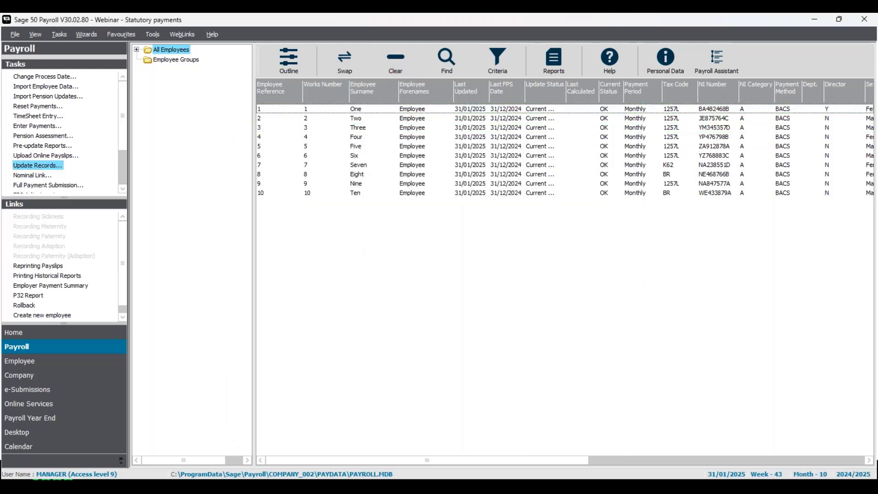